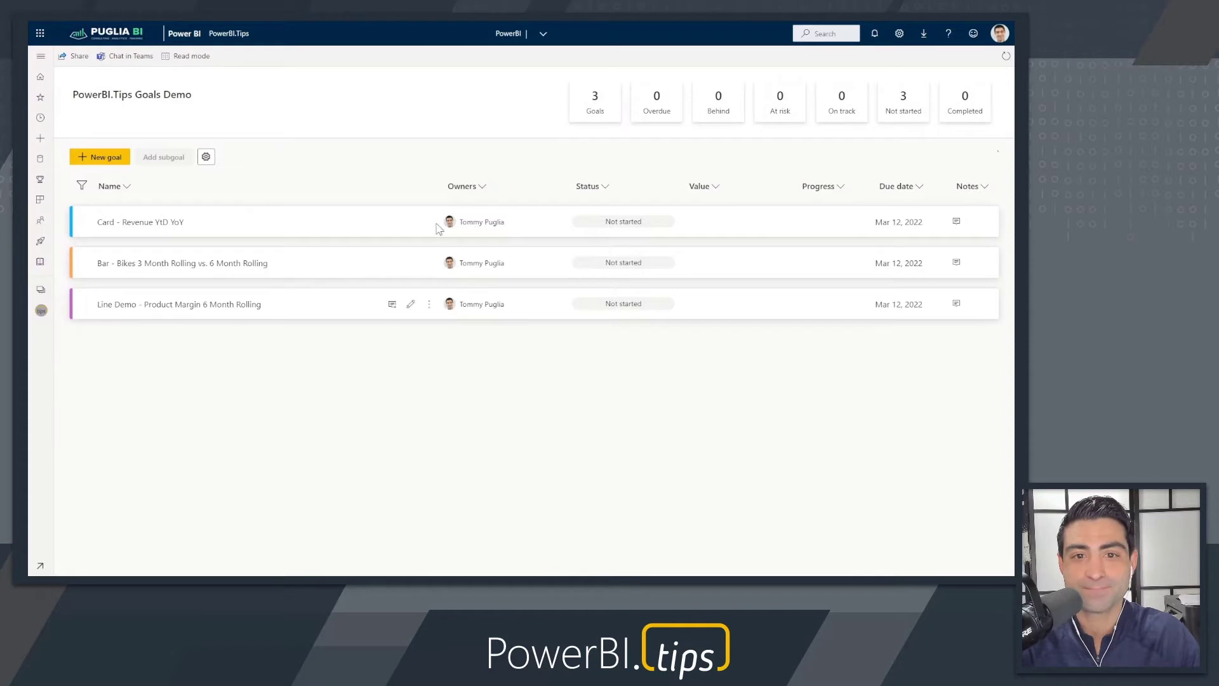
Start linking the Card - Revenue YtD YoY goal's current value and pick the favorite VanArsdel_Goals report.
{"action": "left_click", "coordinate": [410, 222]}
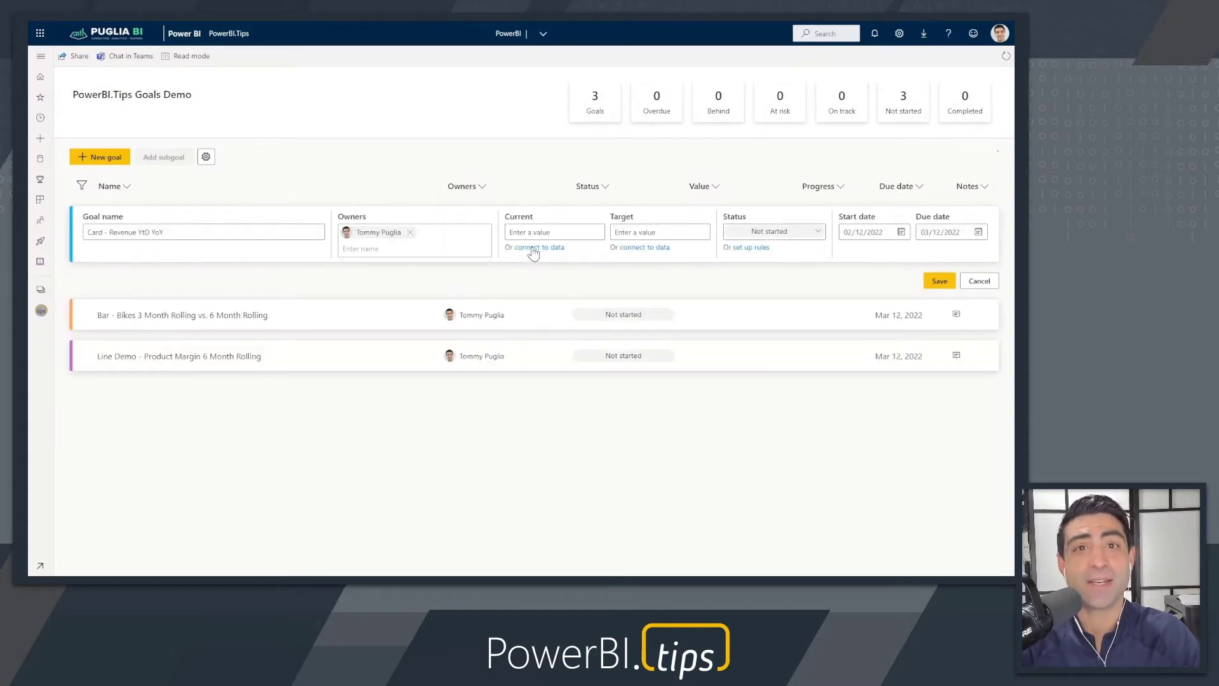
{"action": "left_click", "coordinate": [532, 250]}
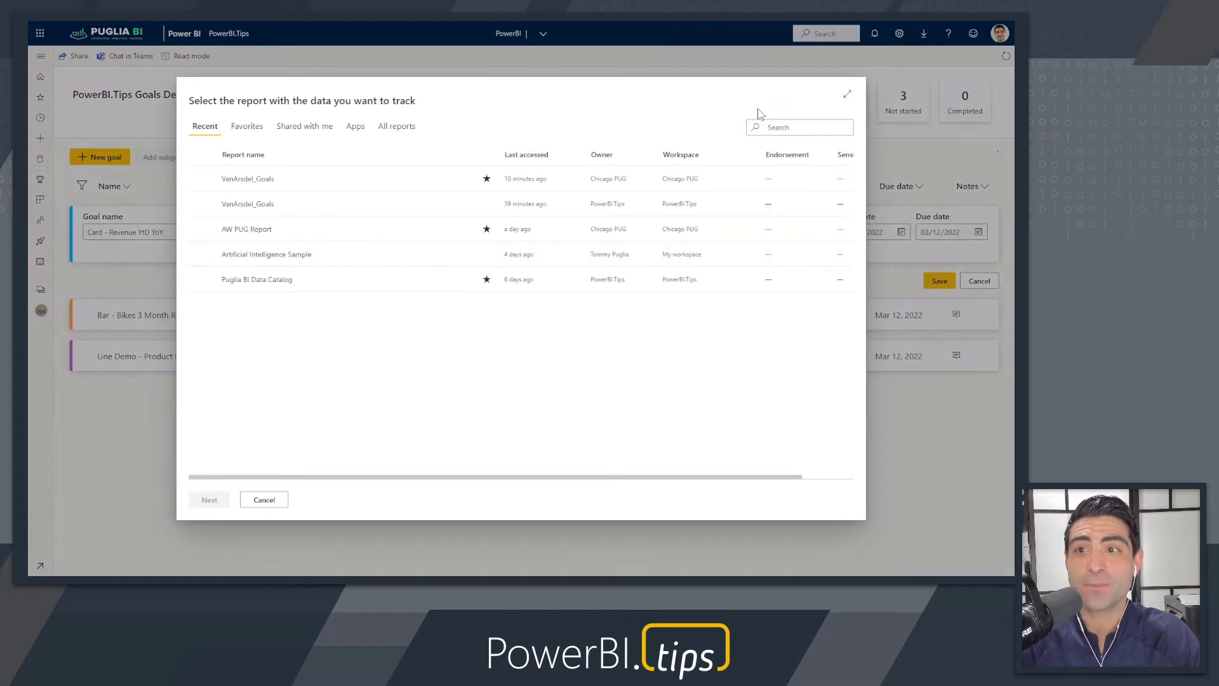
{"action": "left_click", "coordinate": [847, 94]}
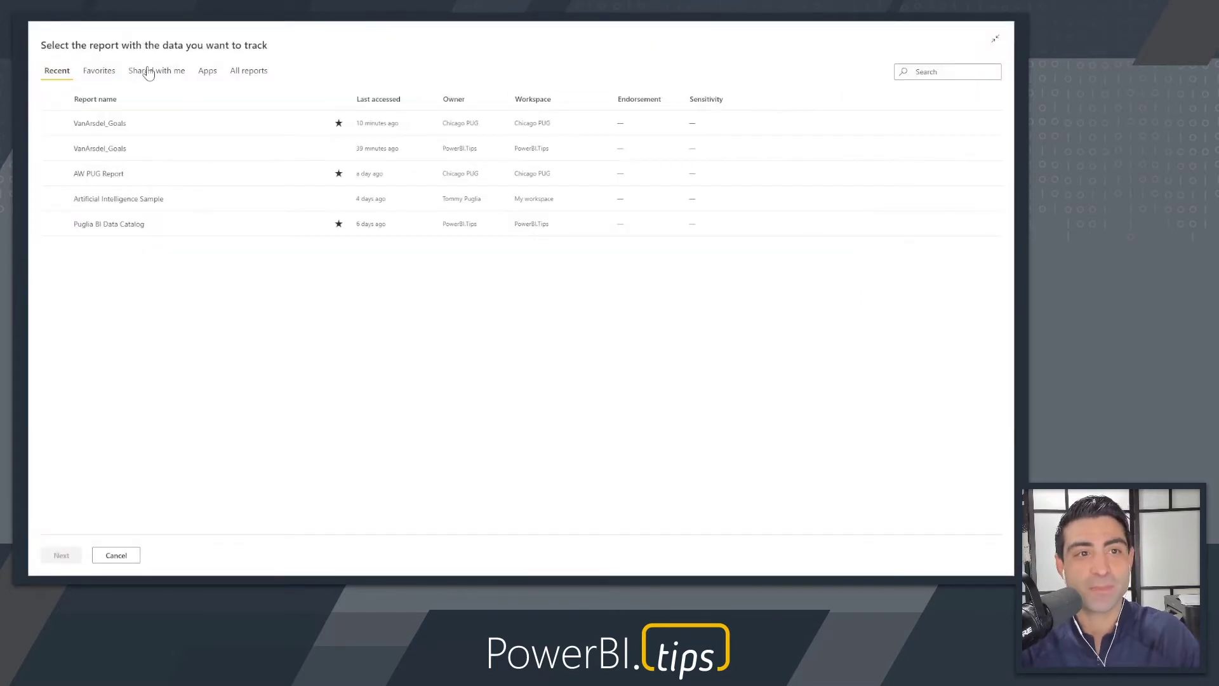
{"action": "left_click", "coordinate": [106, 73]}
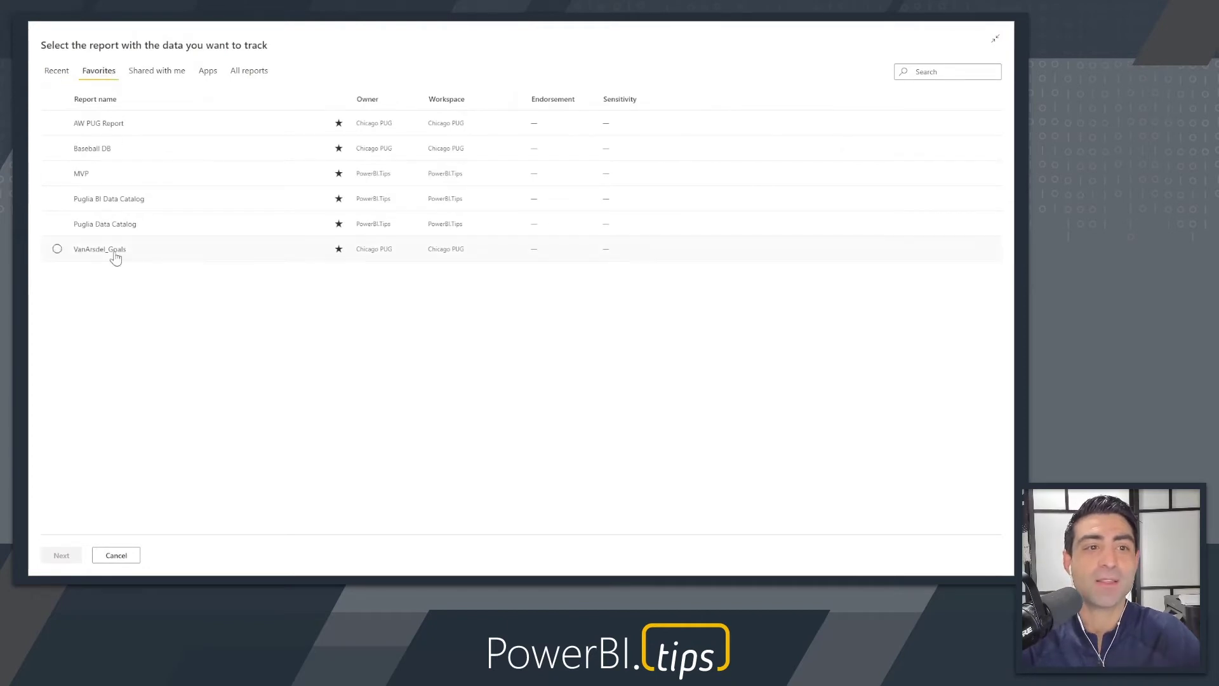
{"action": "left_click", "coordinate": [115, 257]}
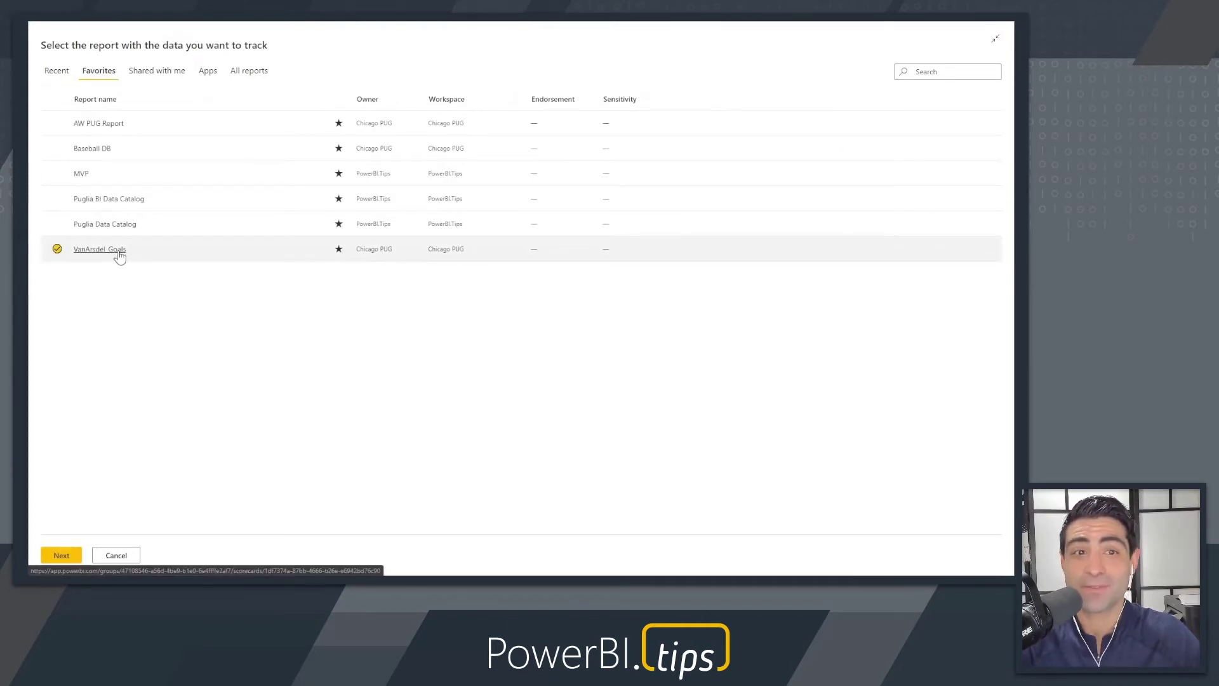
Connect the current value to the report's Revenue YtD YoY card, giving 0.15.
{"action": "left_click", "coordinate": [62, 557]}
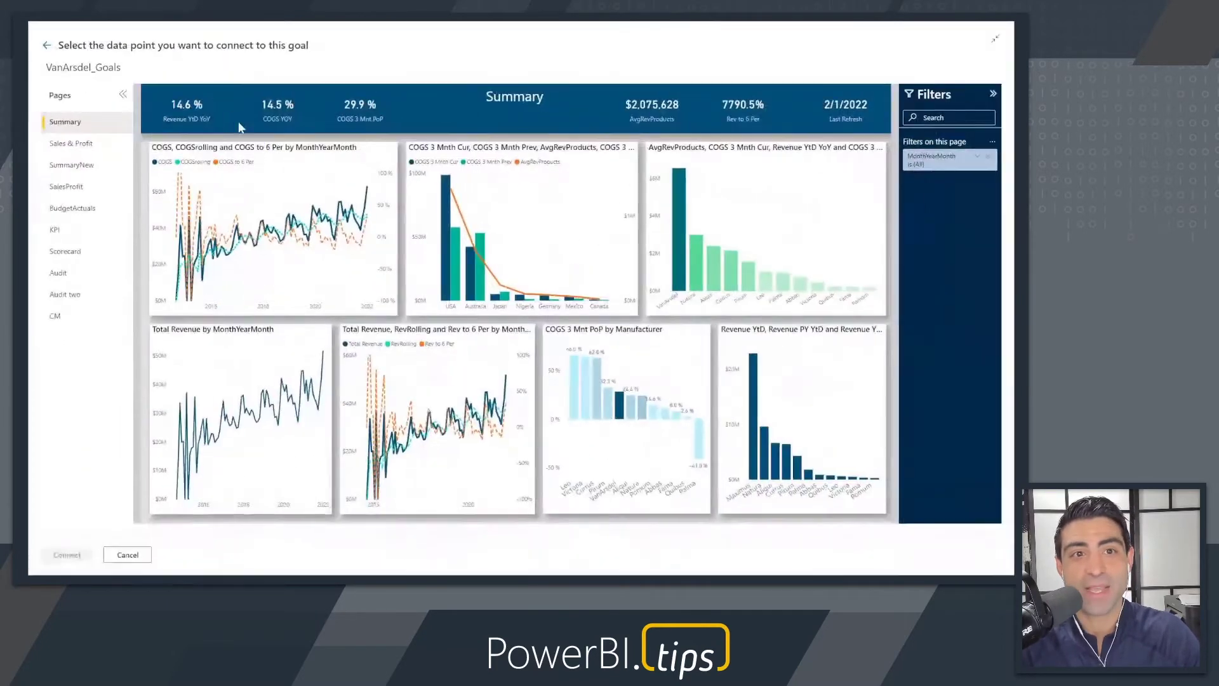
{"action": "left_click", "coordinate": [184, 107]}
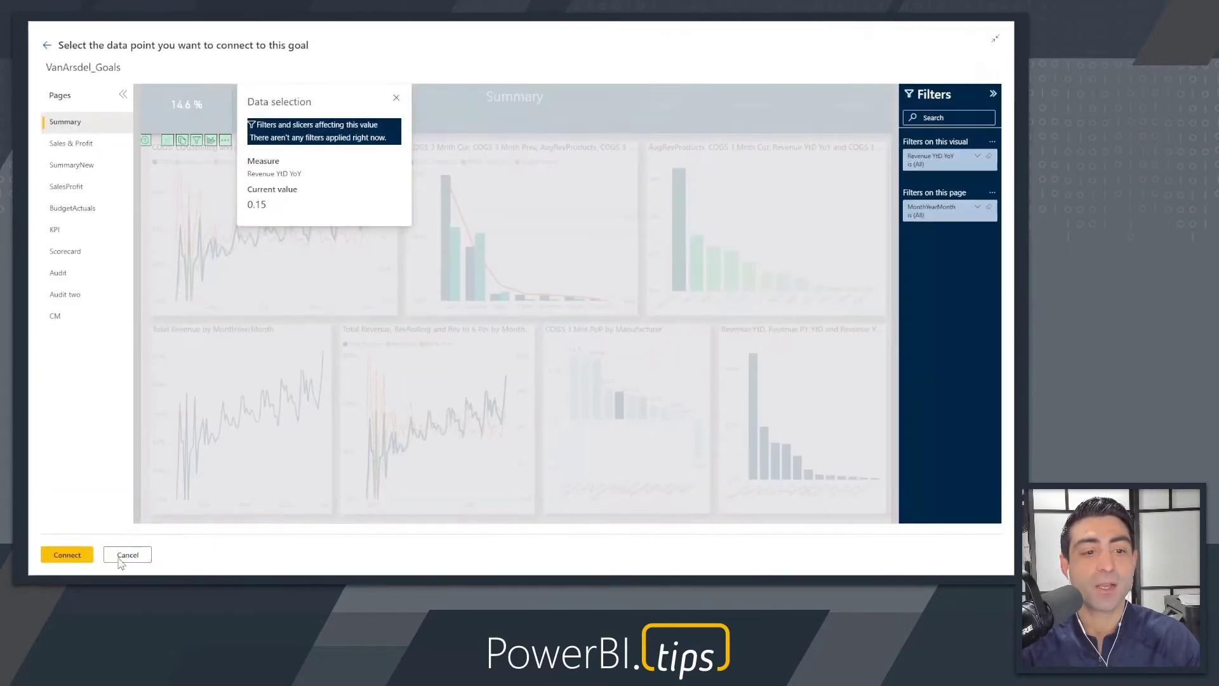
{"action": "left_click", "coordinate": [71, 552]}
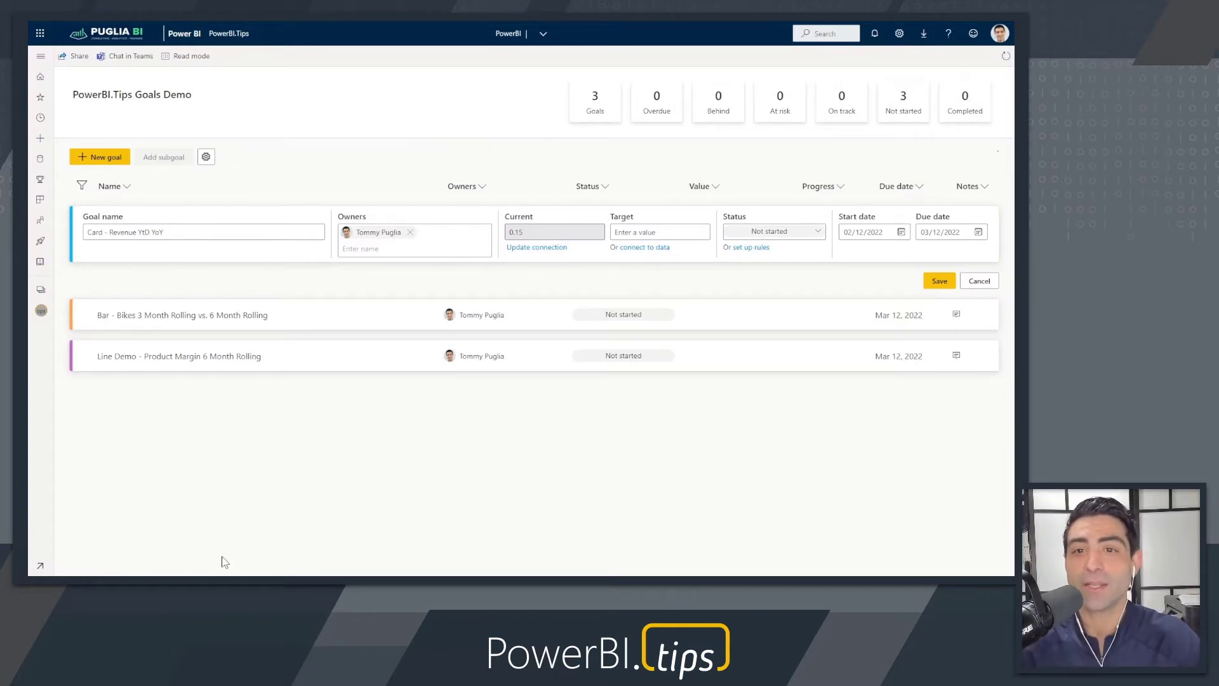
Format the current value as a one-decimal percentage (14.6 %) and enter a 12.0 % target.
{"action": "left_click", "coordinate": [556, 236]}
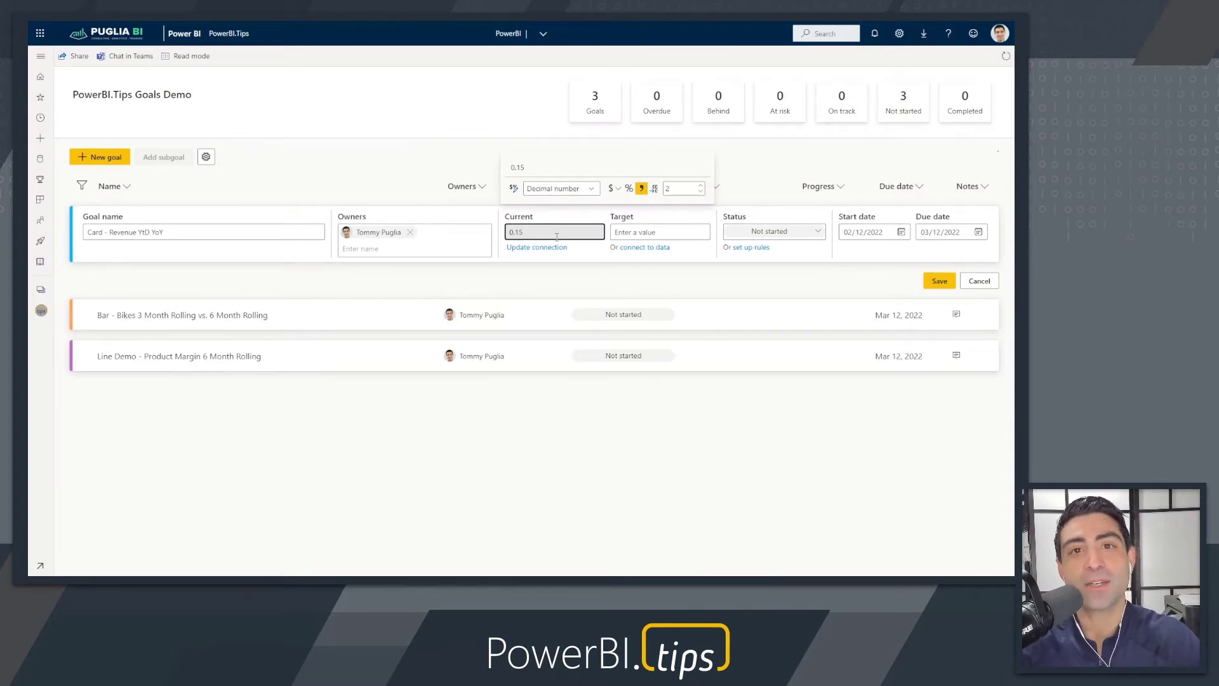
{"action": "left_click", "coordinate": [628, 188]}
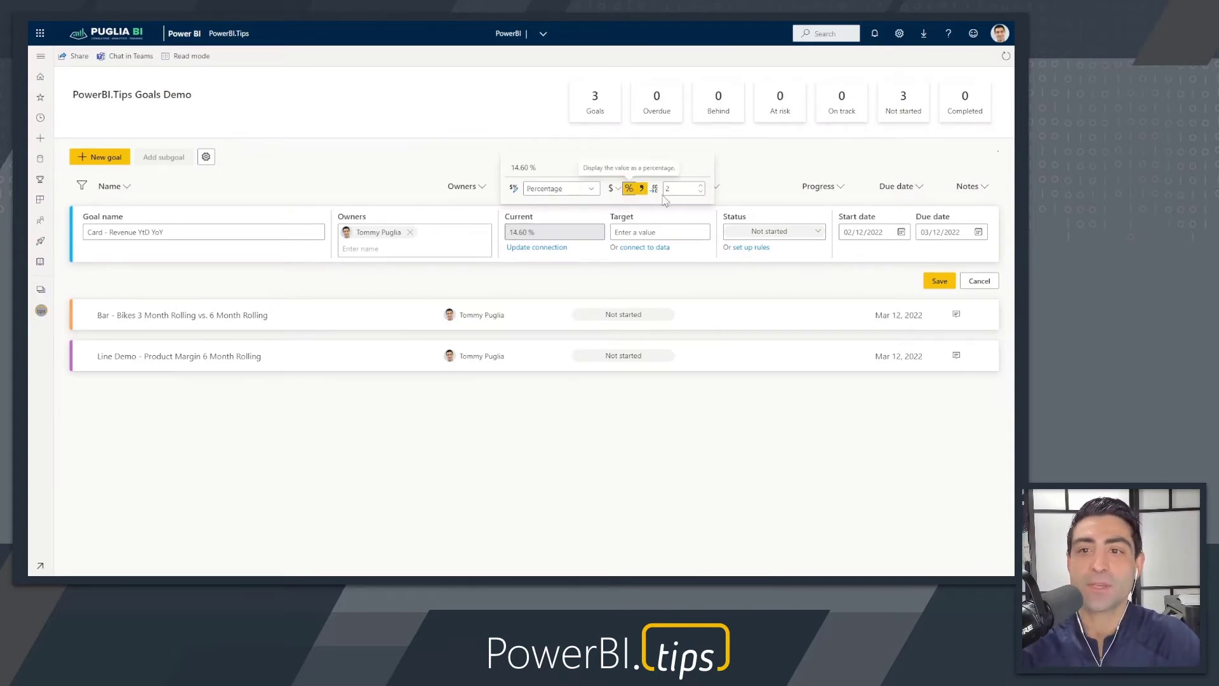
{"action": "left_click", "coordinate": [701, 192]}
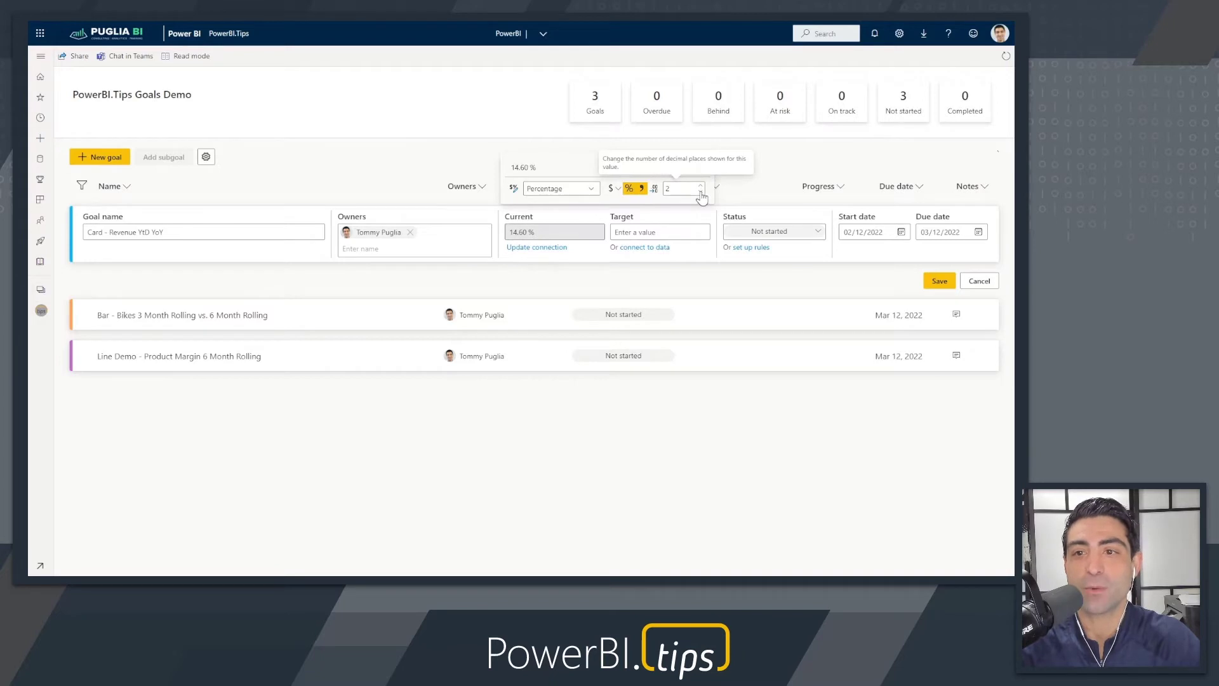
{"action": "left_click", "coordinate": [698, 231]}
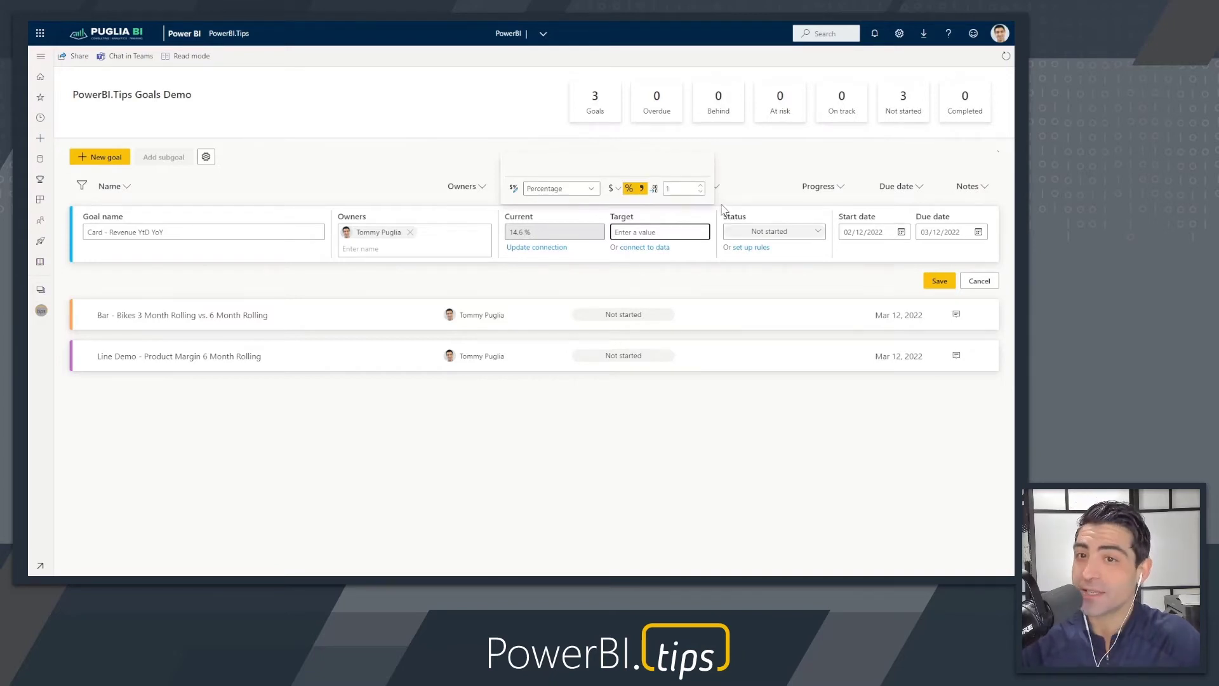
{"action": "type", "text": ".121"}
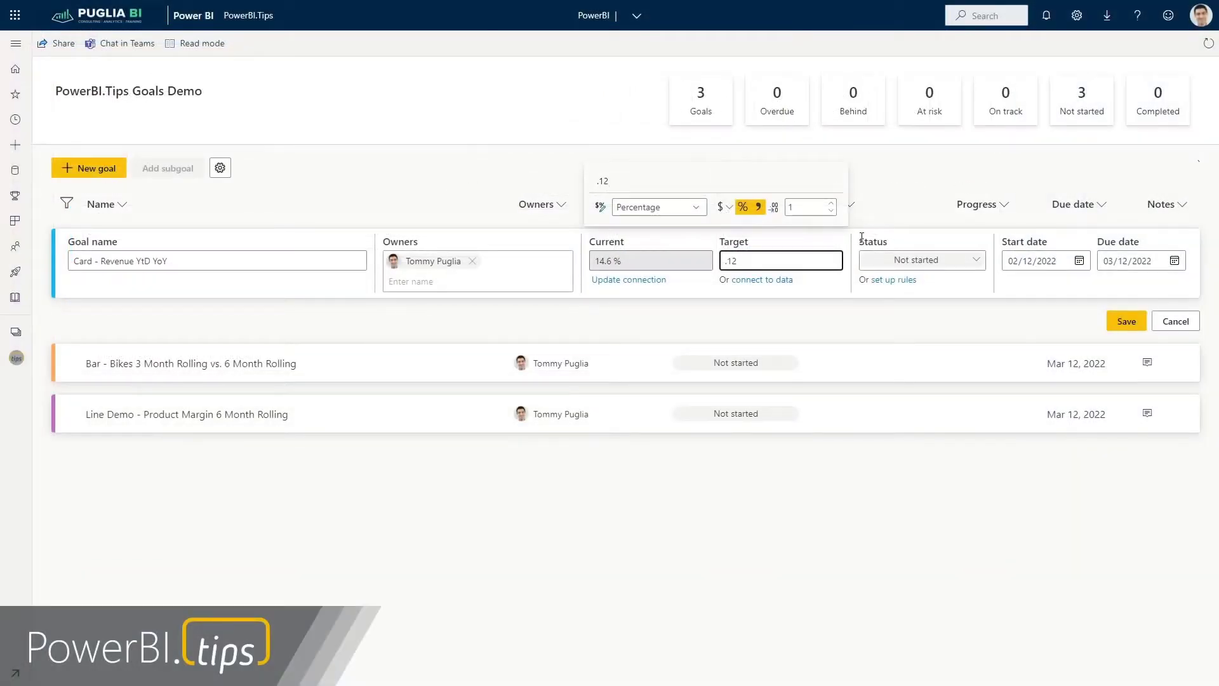
{"action": "left_click", "coordinate": [913, 313]}
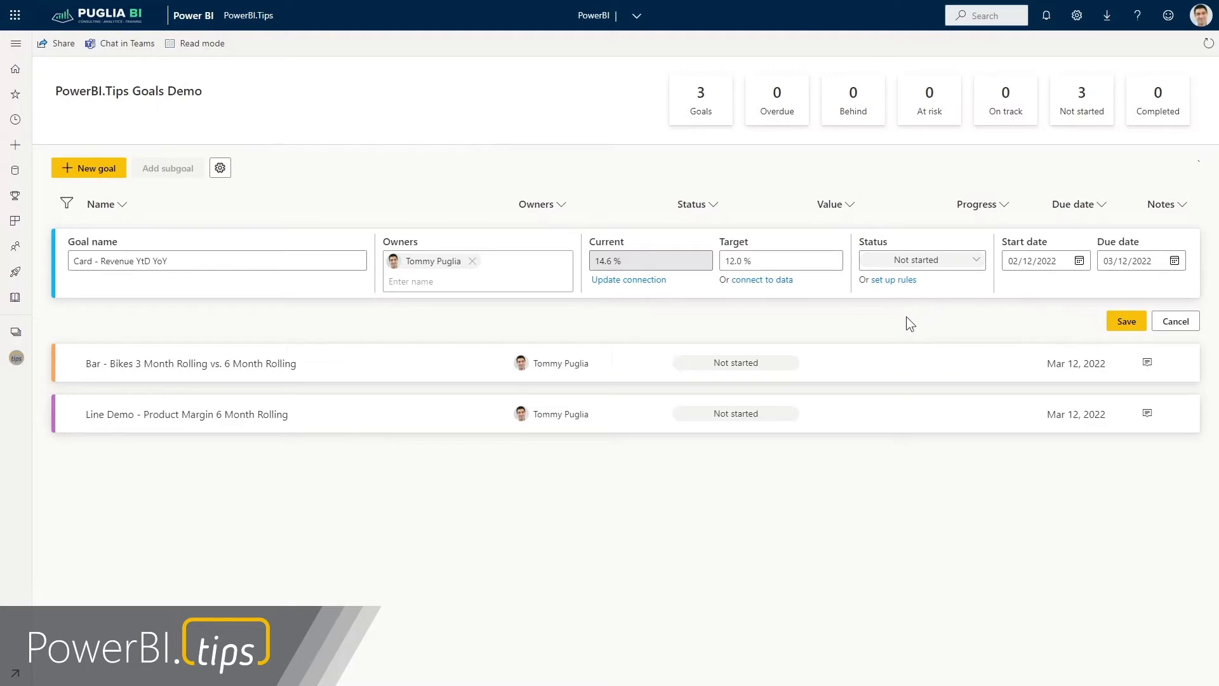
Save the revenue goal and open the Bar - Bikes 3 Month Rolling goal for editing.
{"action": "left_click", "coordinate": [1111, 324]}
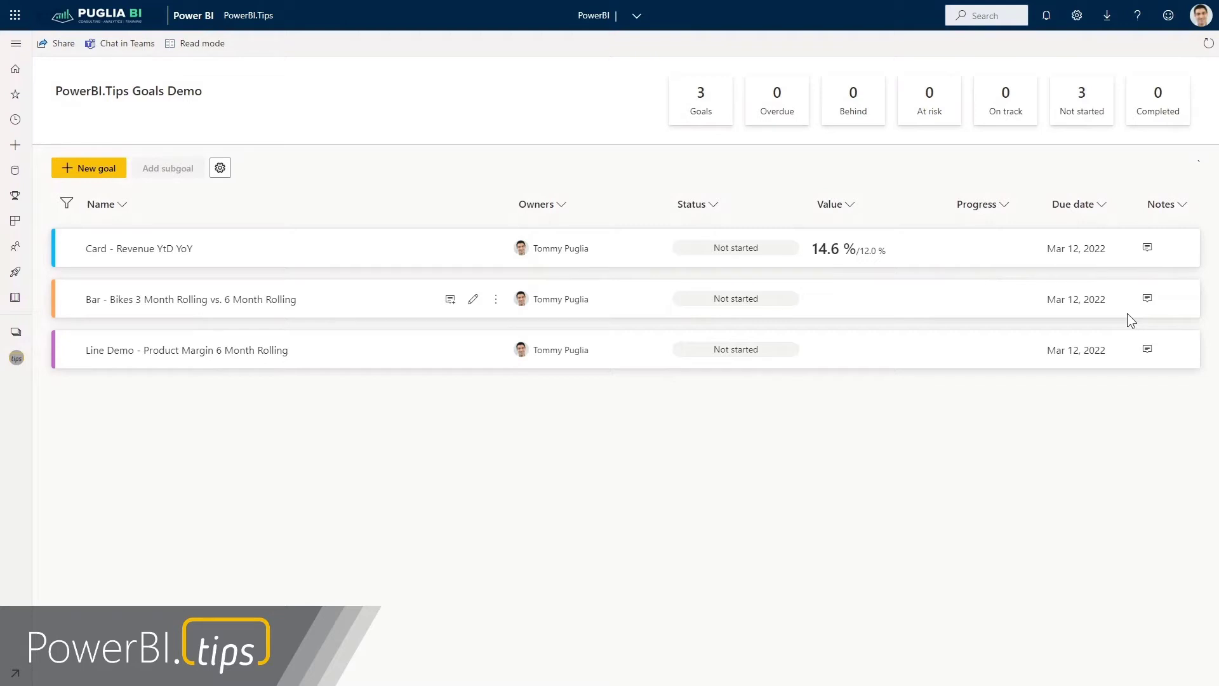
{"action": "left_click", "coordinate": [473, 299]}
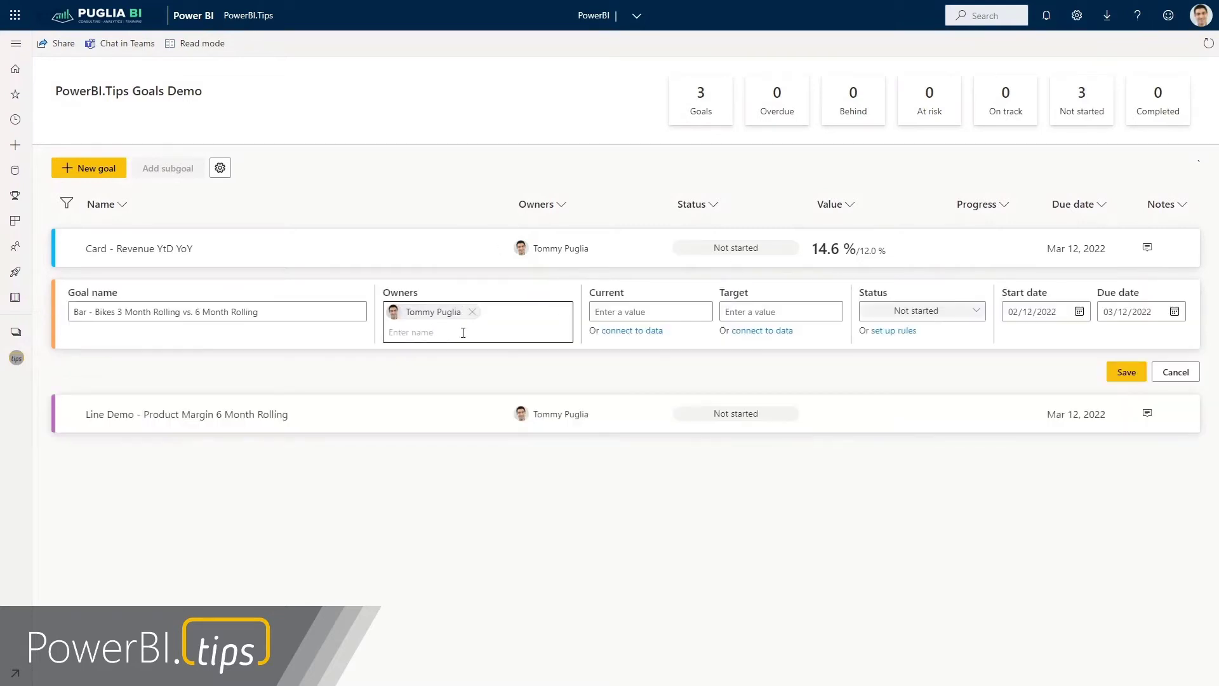
Choose the favorite AW PUG Report as the source for the Bikes goal's current value.
{"action": "left_click", "coordinate": [639, 330]}
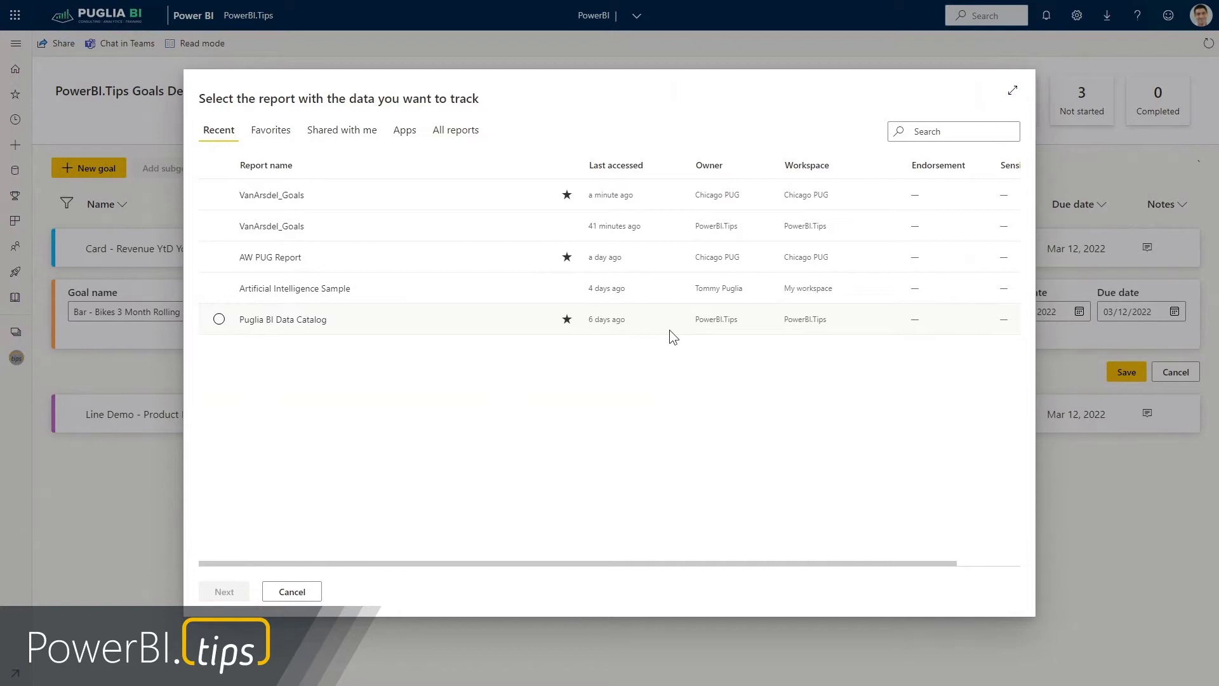
{"action": "left_click", "coordinate": [283, 132]}
{"action": "left_click", "coordinate": [257, 197]}
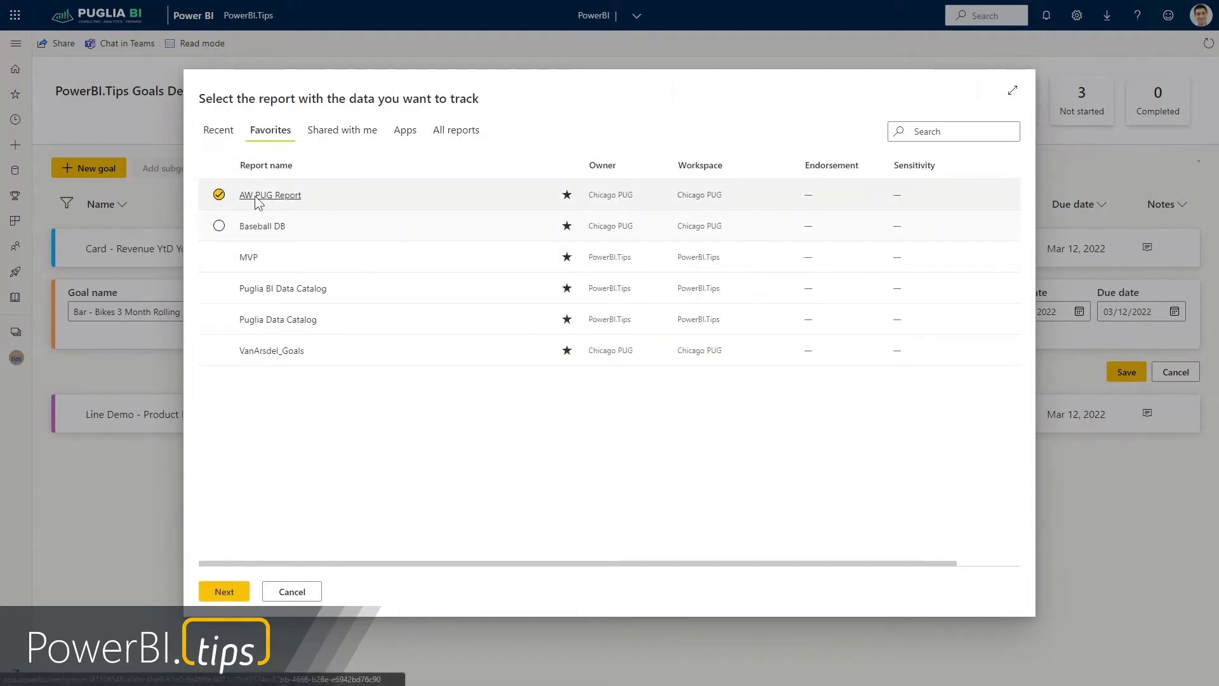
{"action": "left_click", "coordinate": [224, 591]}
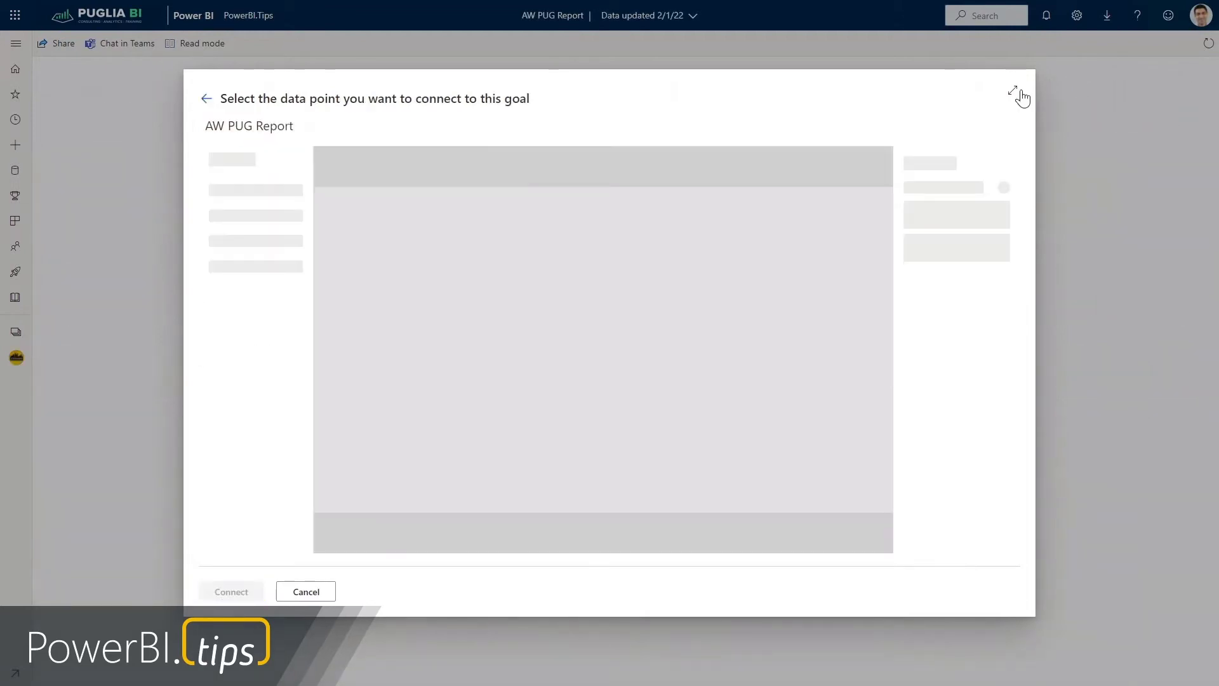
Pick the Bikes bar in the category chart, worth $1,030,459 in sales, as the data point.
{"action": "left_click", "coordinate": [1013, 91]}
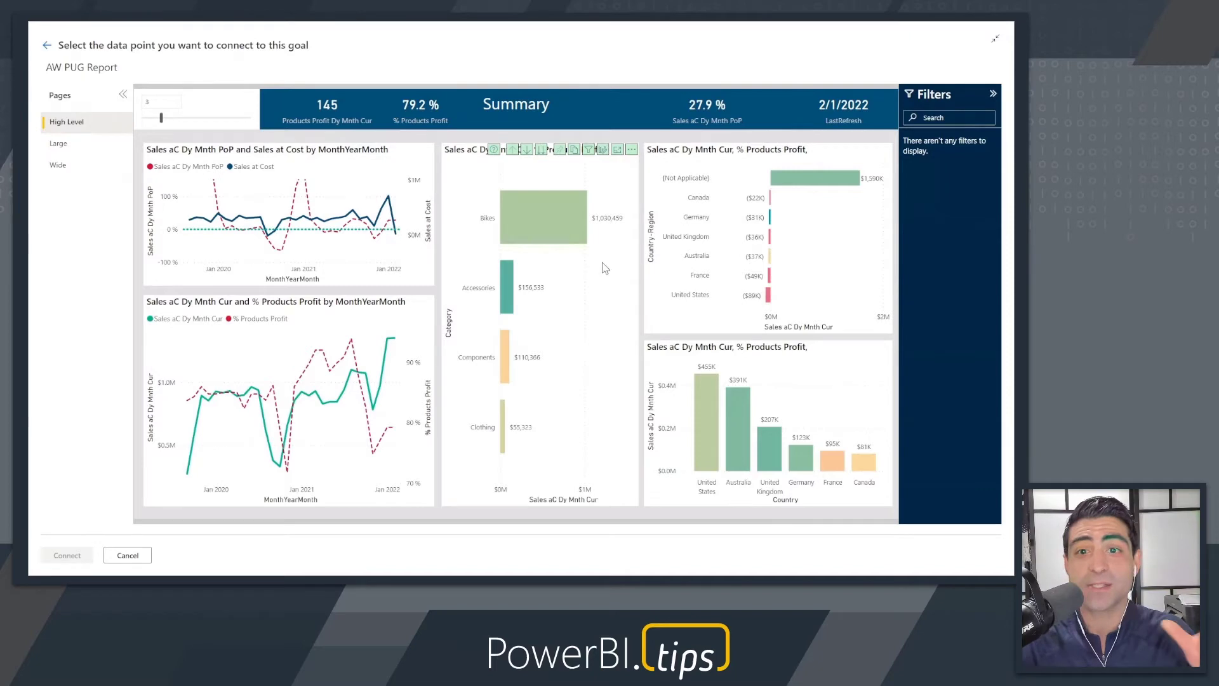
{"action": "left_click", "coordinate": [535, 219]}
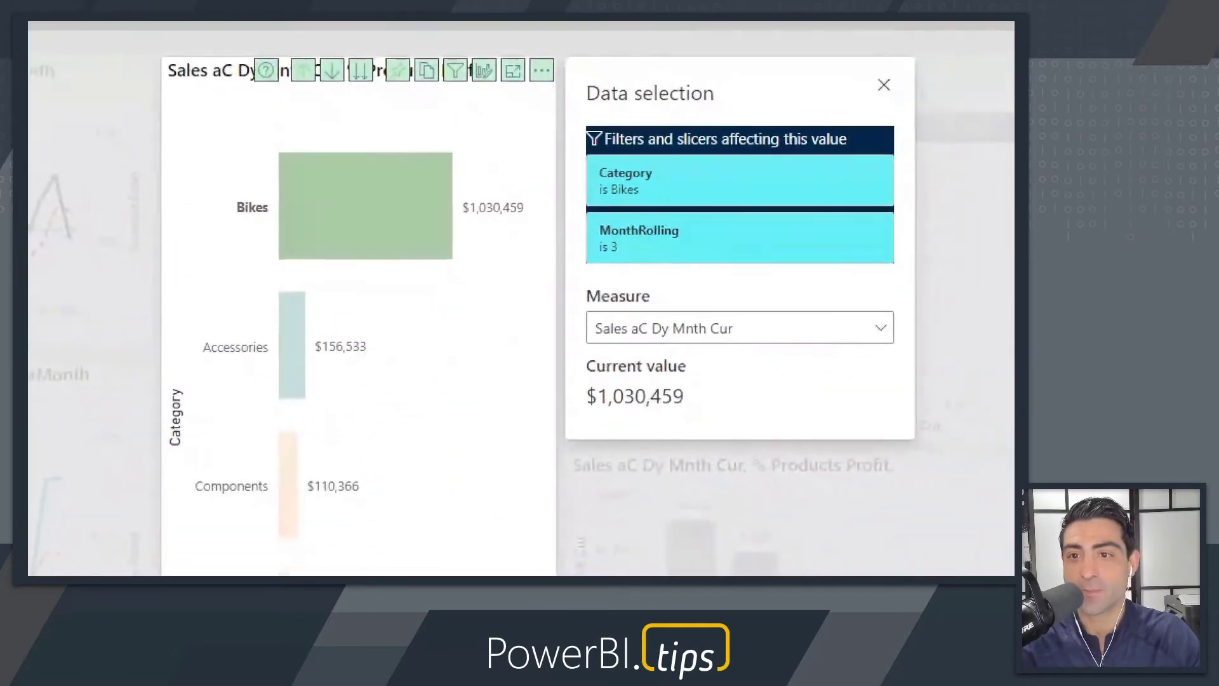
Switch the Bikes data point's measure to % Products Profit and connect it, giving 76.7 %.
{"action": "mouse_move", "coordinate": [519, 75]}
{"action": "left_mouse_down"}
{"action": "mouse_move", "coordinate": [836, 239]}
{"action": "mouse_move", "coordinate": [920, 309]}
{"action": "left_mouse_up"}
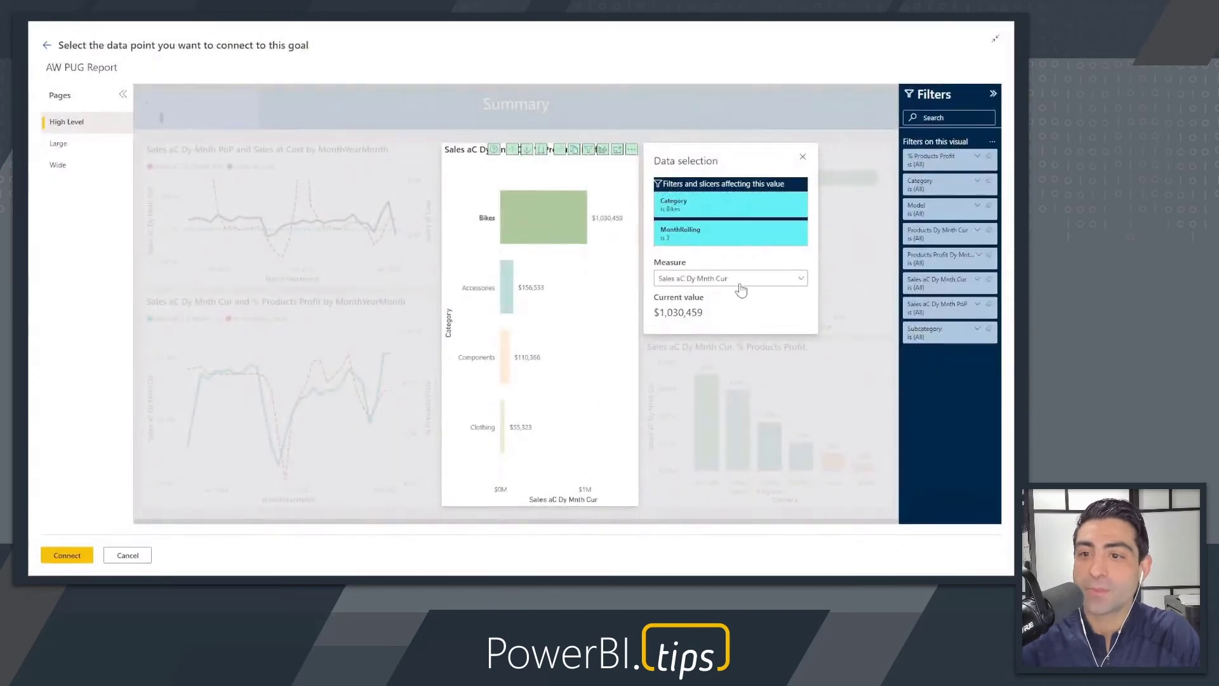
{"action": "left_click", "coordinate": [732, 282]}
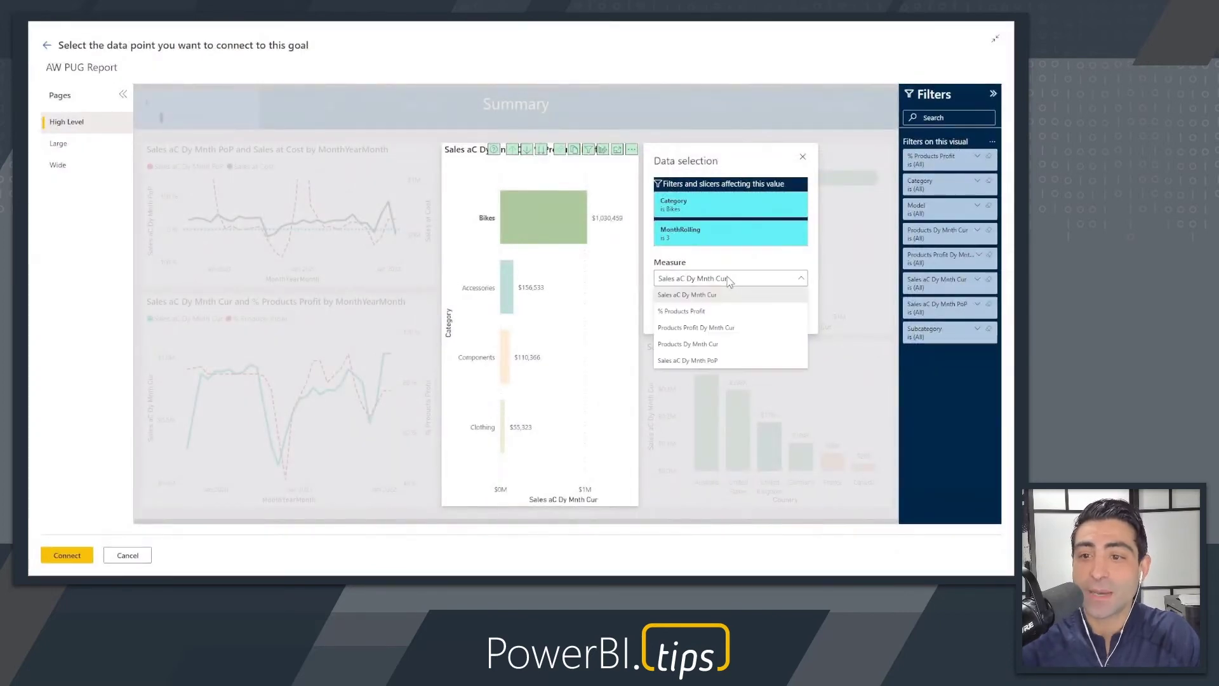
{"action": "left_click", "coordinate": [710, 314]}
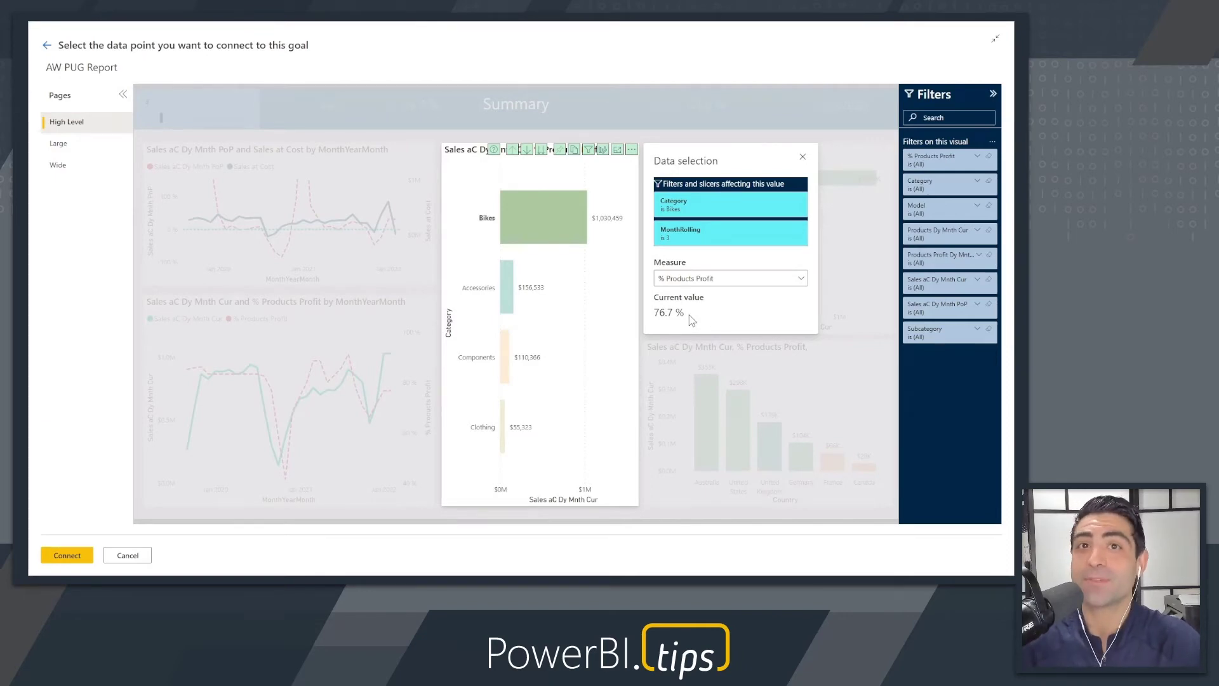
{"action": "left_click", "coordinate": [67, 557]}
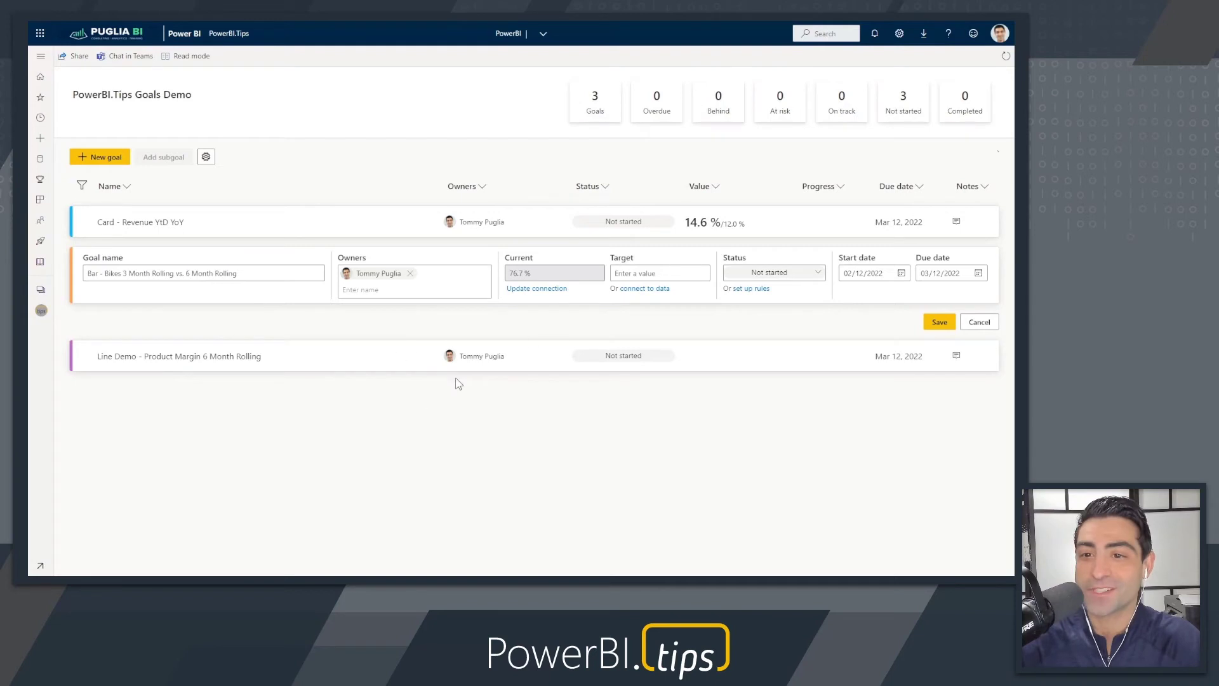
Start linking the Bikes goal's target and choose the favorite AW PUG Report.
{"action": "left_click", "coordinate": [644, 290]}
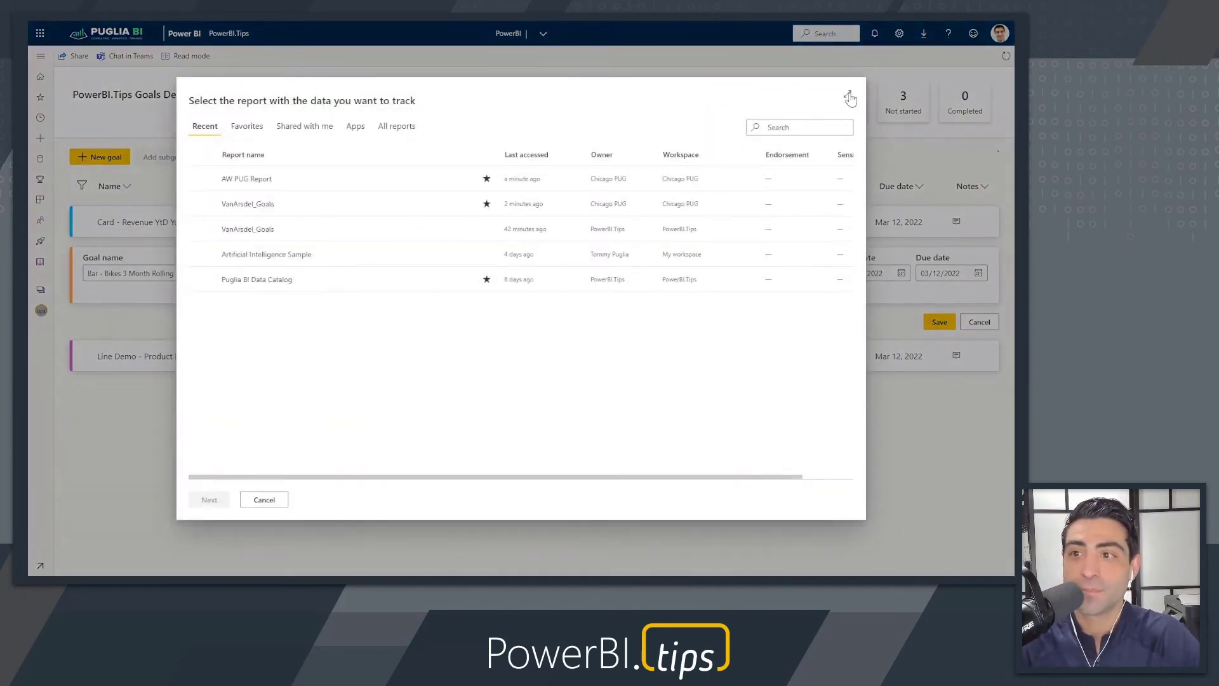
{"action": "left_click", "coordinate": [849, 97]}
{"action": "left_click", "coordinate": [92, 72]}
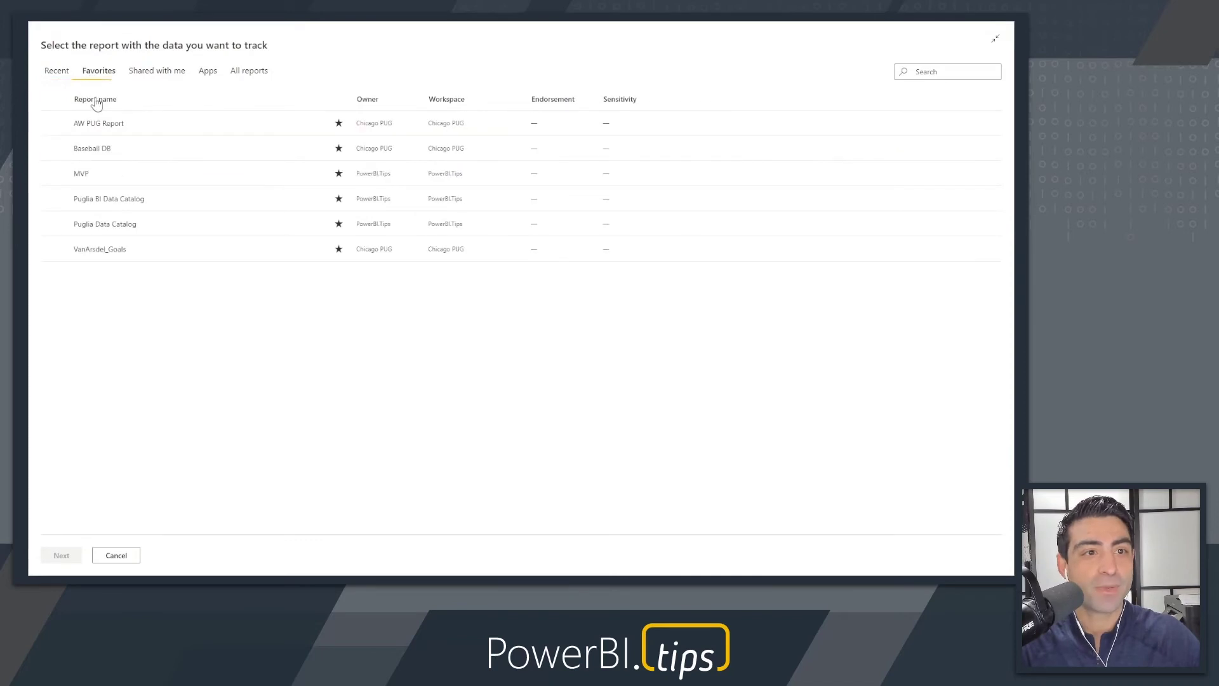
{"action": "left_click", "coordinate": [100, 123]}
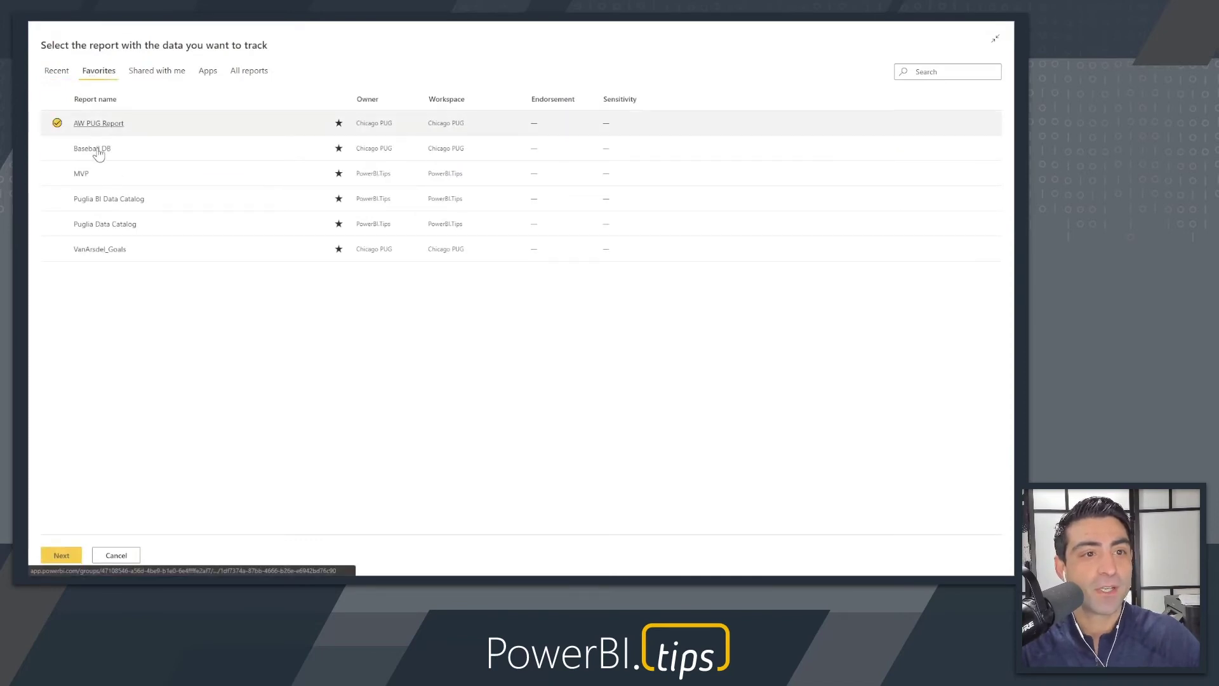
{"action": "left_click", "coordinate": [61, 555]}
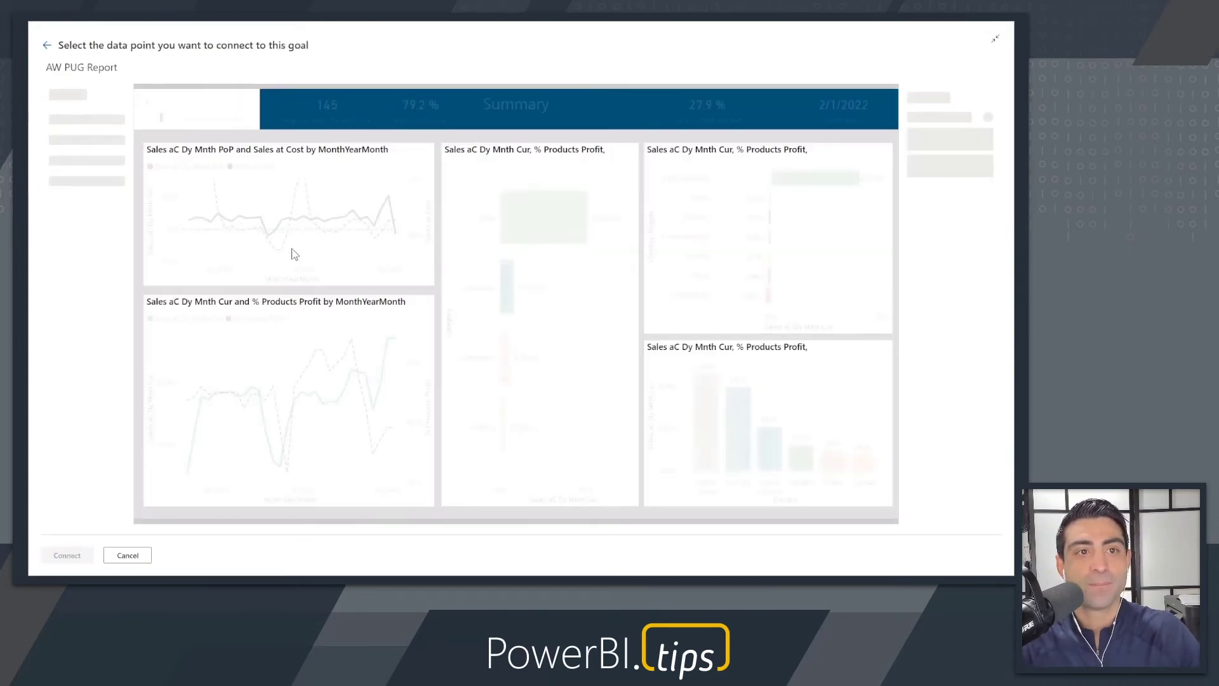
Set the rolling slicer to 6 and connect the Bikes bar's % Products Profit as target (70.5 %).
{"action": "left_click_drag", "start_coordinate": [159, 122], "coordinate": [189, 123]}
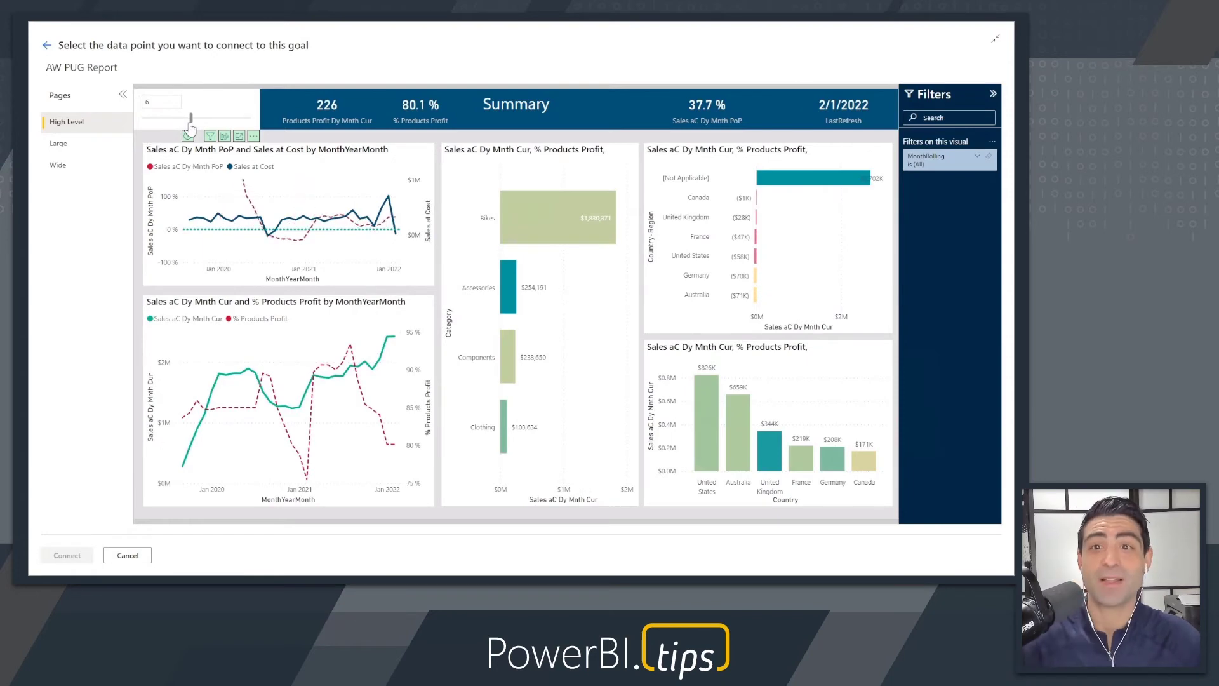
{"action": "left_click", "coordinate": [550, 238]}
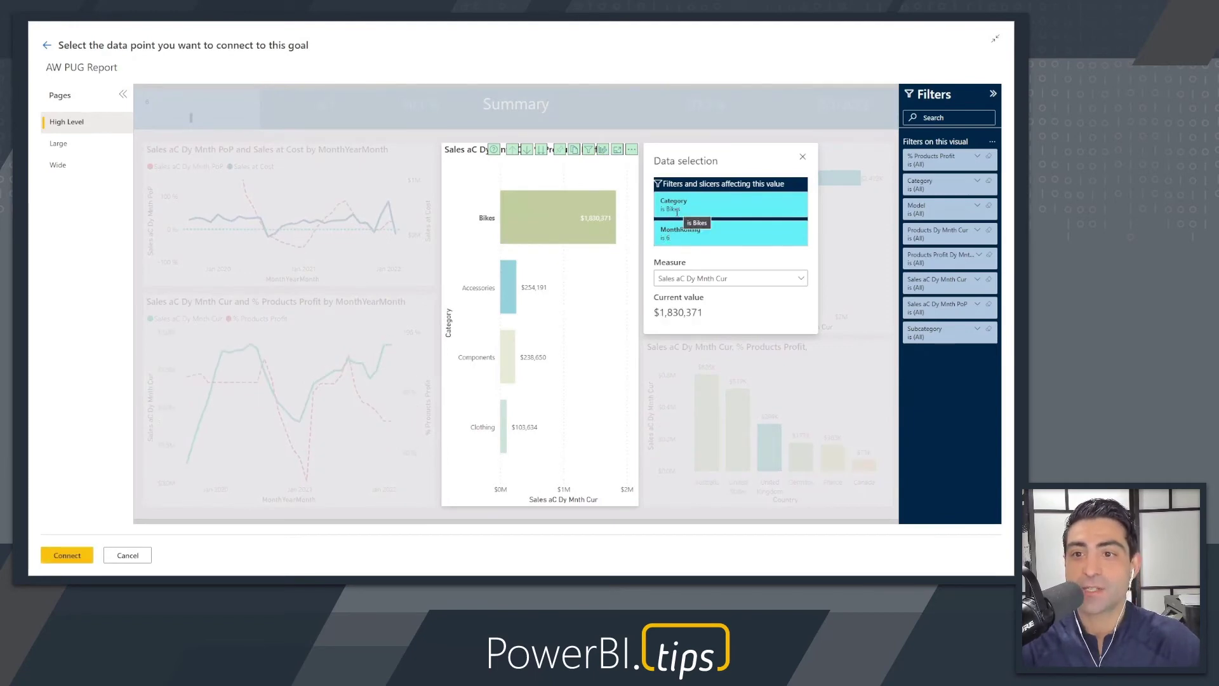
{"action": "left_click_drag", "start_coordinate": [671, 208], "coordinate": [666, 209]}
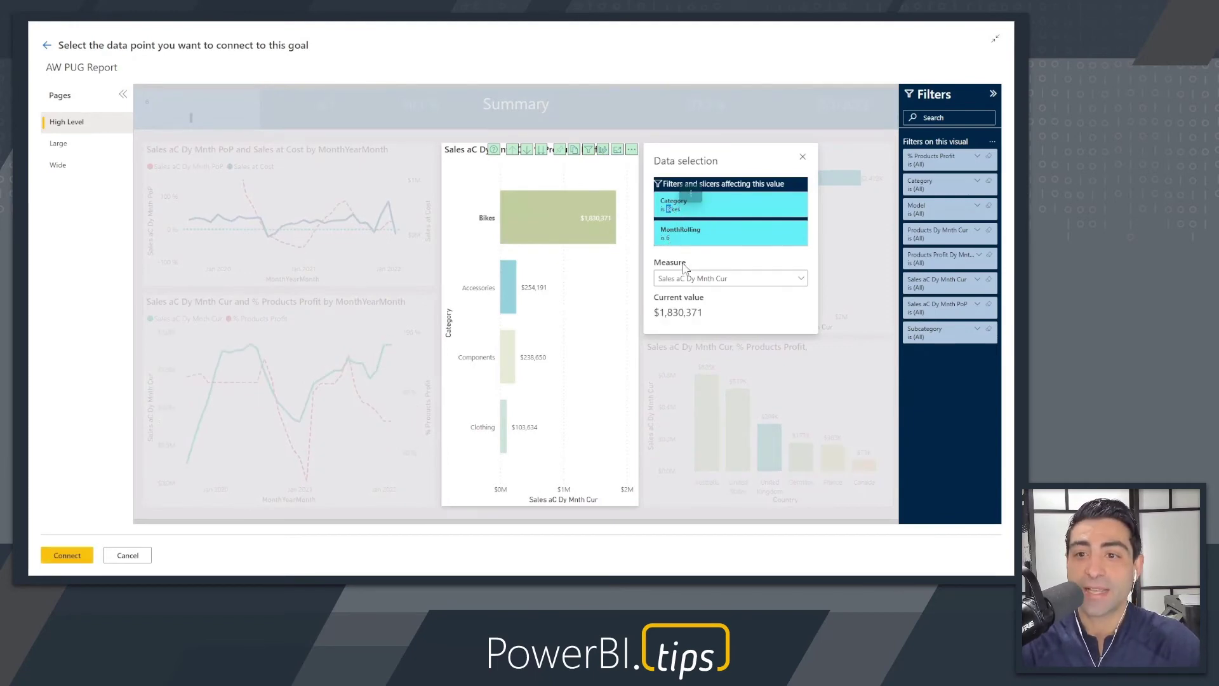
{"action": "left_click", "coordinate": [684, 280]}
{"action": "left_click", "coordinate": [696, 315]}
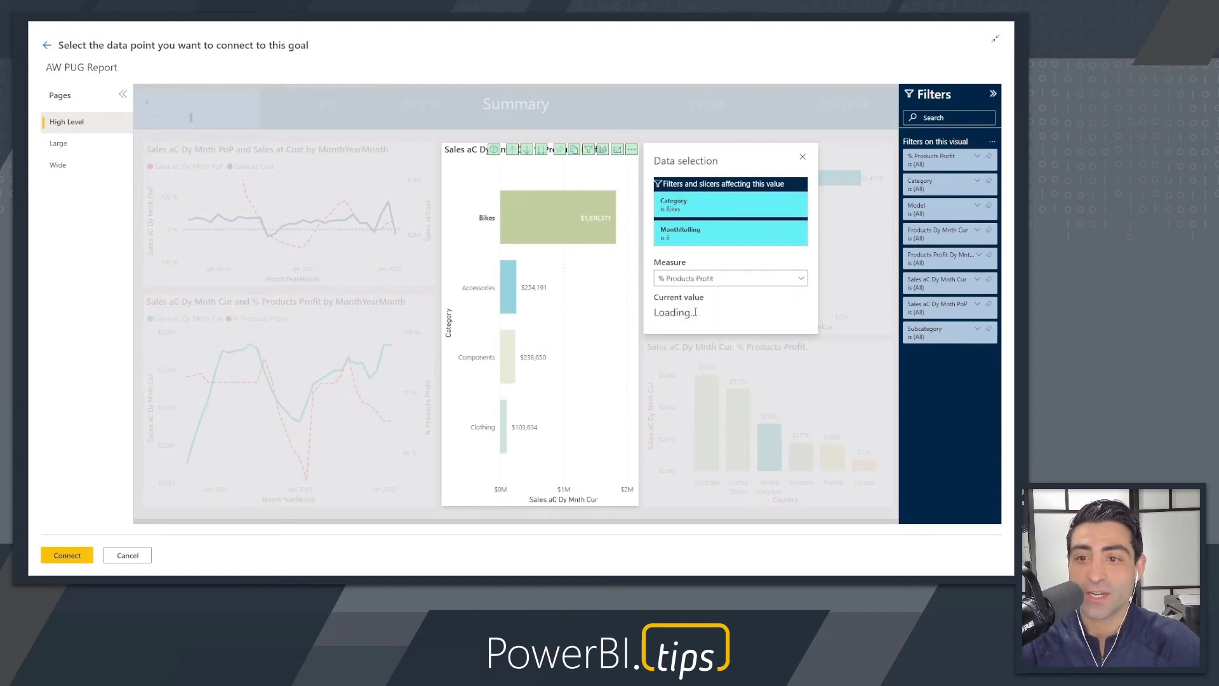
{"action": "left_click", "coordinate": [71, 555]}
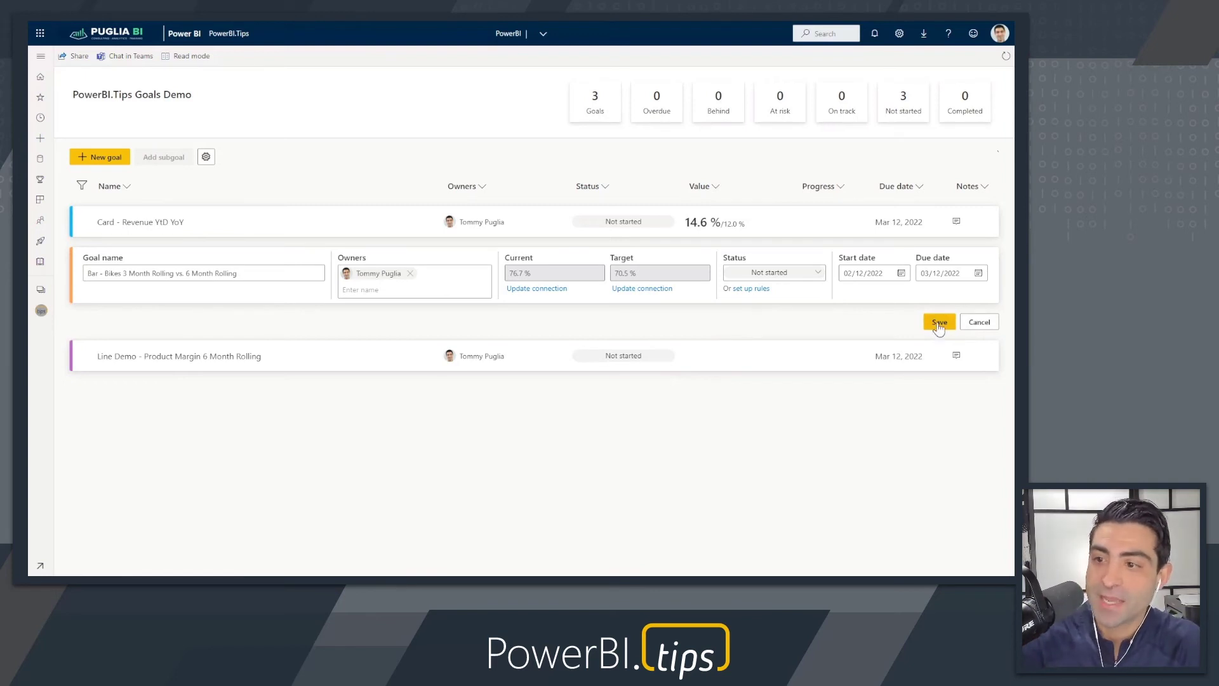
Save the Bikes goal, then link Line Demo's current value to the VanArsdel_Goals report.
{"action": "left_click", "coordinate": [937, 322]}
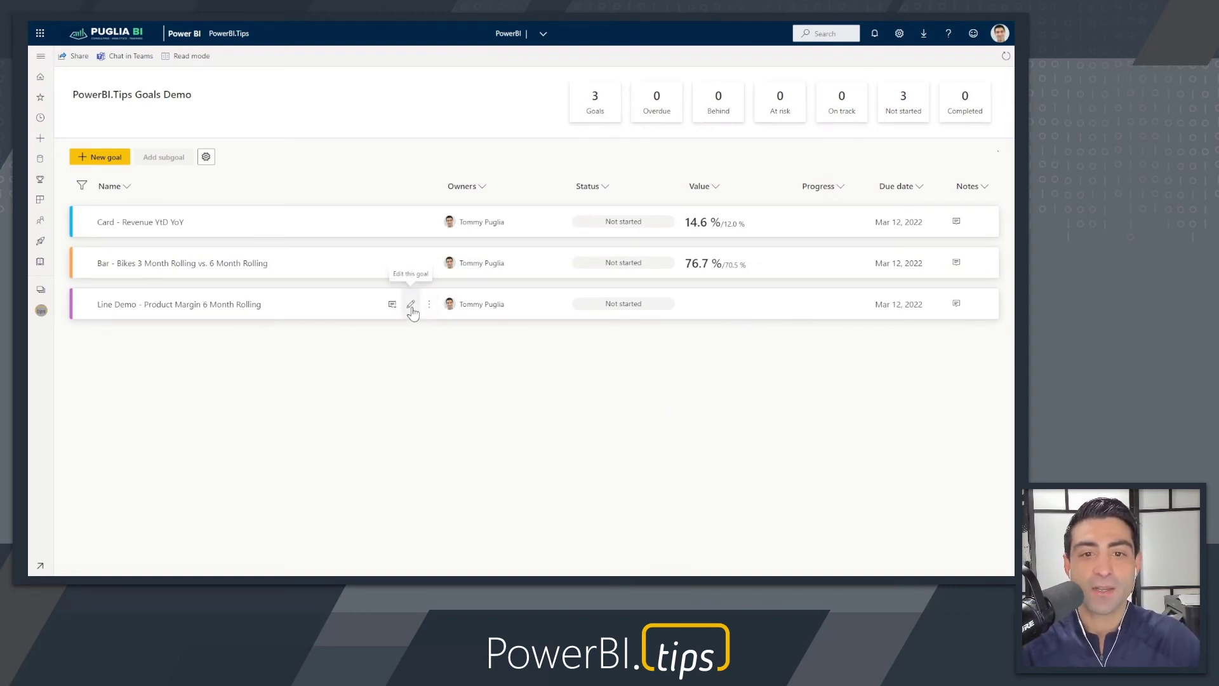
{"action": "left_click", "coordinate": [410, 305]}
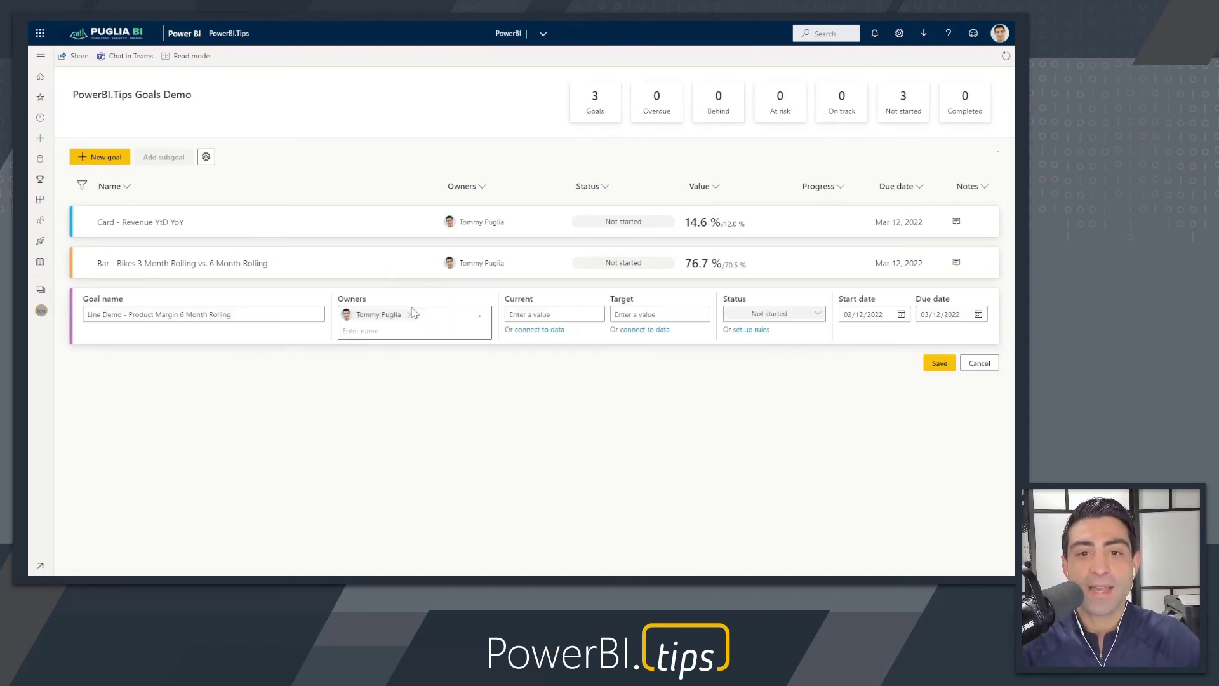
{"action": "left_click", "coordinate": [537, 330]}
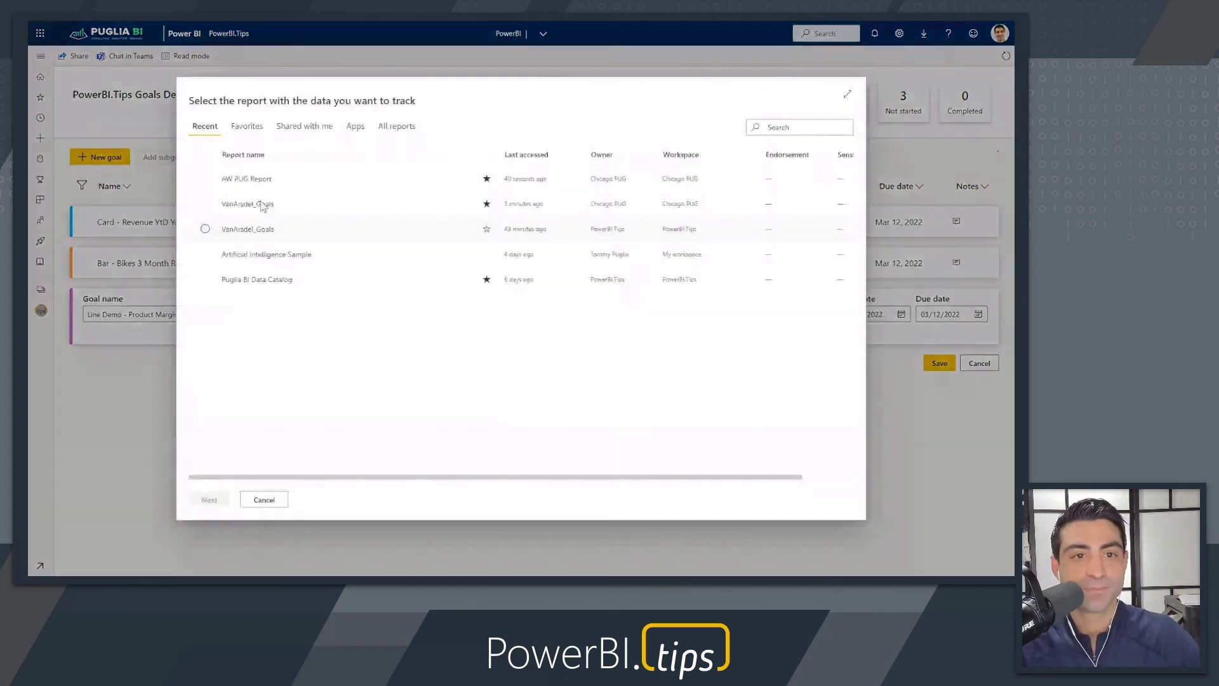
{"action": "left_click", "coordinate": [247, 127]}
{"action": "left_click", "coordinate": [264, 306]}
{"action": "left_click", "coordinate": [205, 501]}
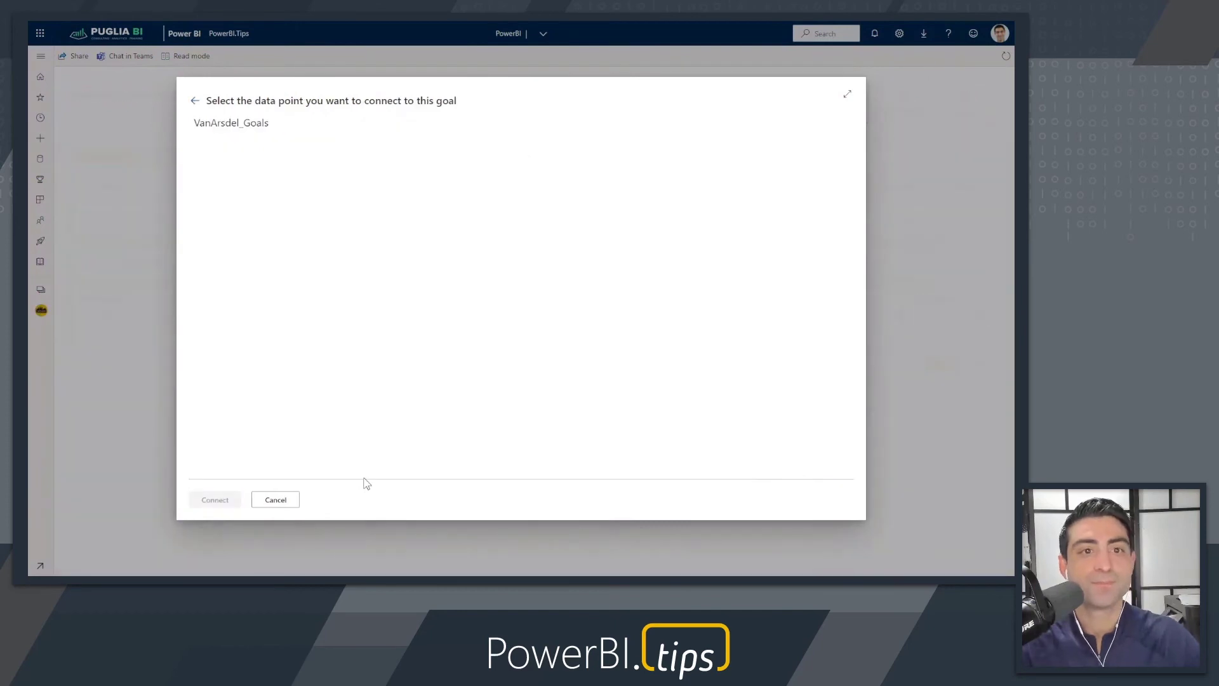
{"action": "left_click", "coordinate": [847, 94]}
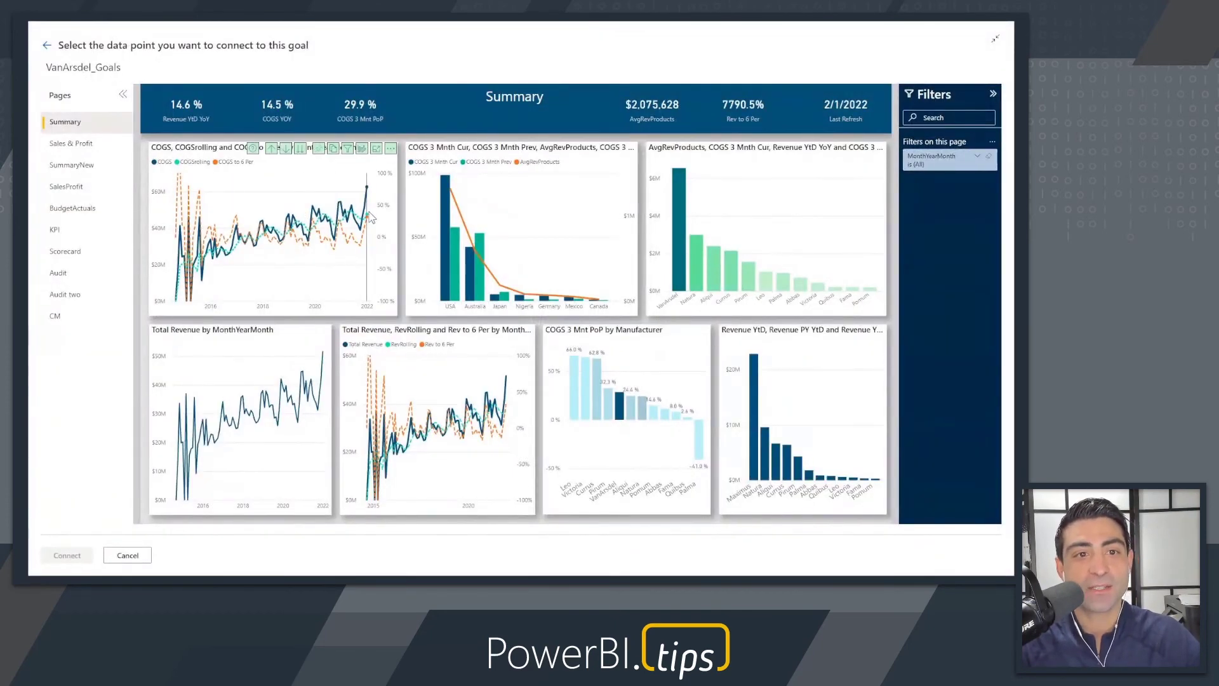
Connect Line Demo's current value to the latest COGS to 6 Per time-series point, reading 0.32.
{"action": "mouse_move", "coordinate": [368, 221]}
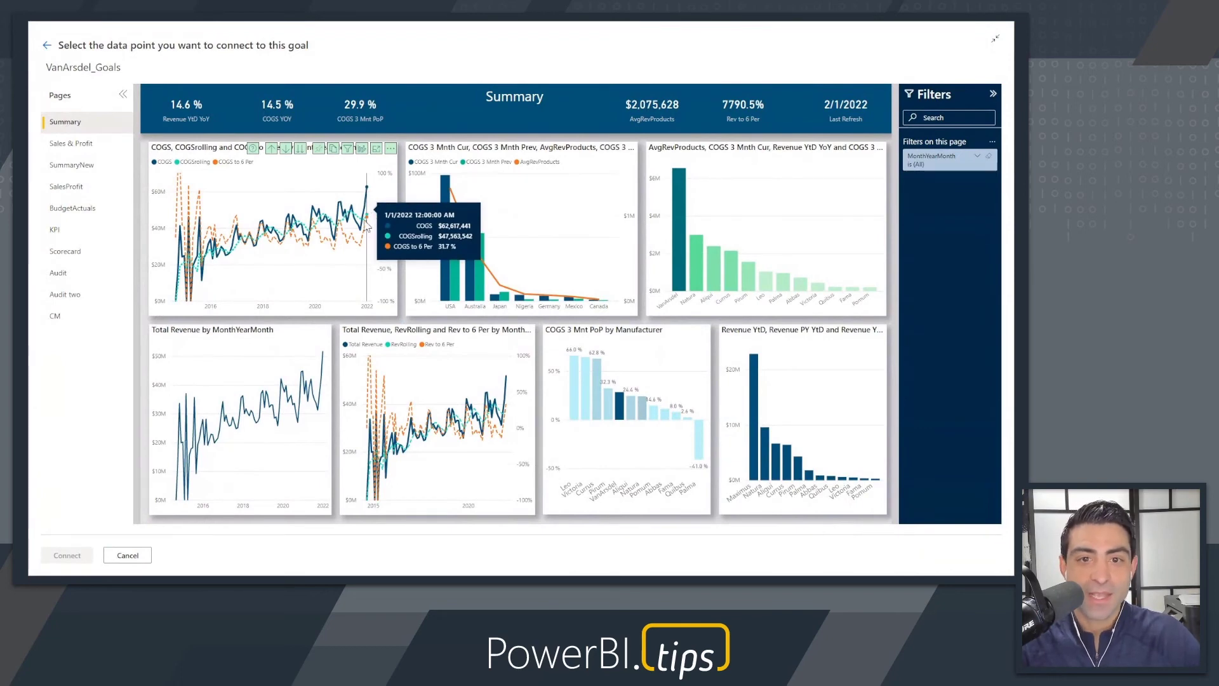
{"action": "left_click", "coordinate": [367, 223]}
{"action": "left_click", "coordinate": [444, 250]}
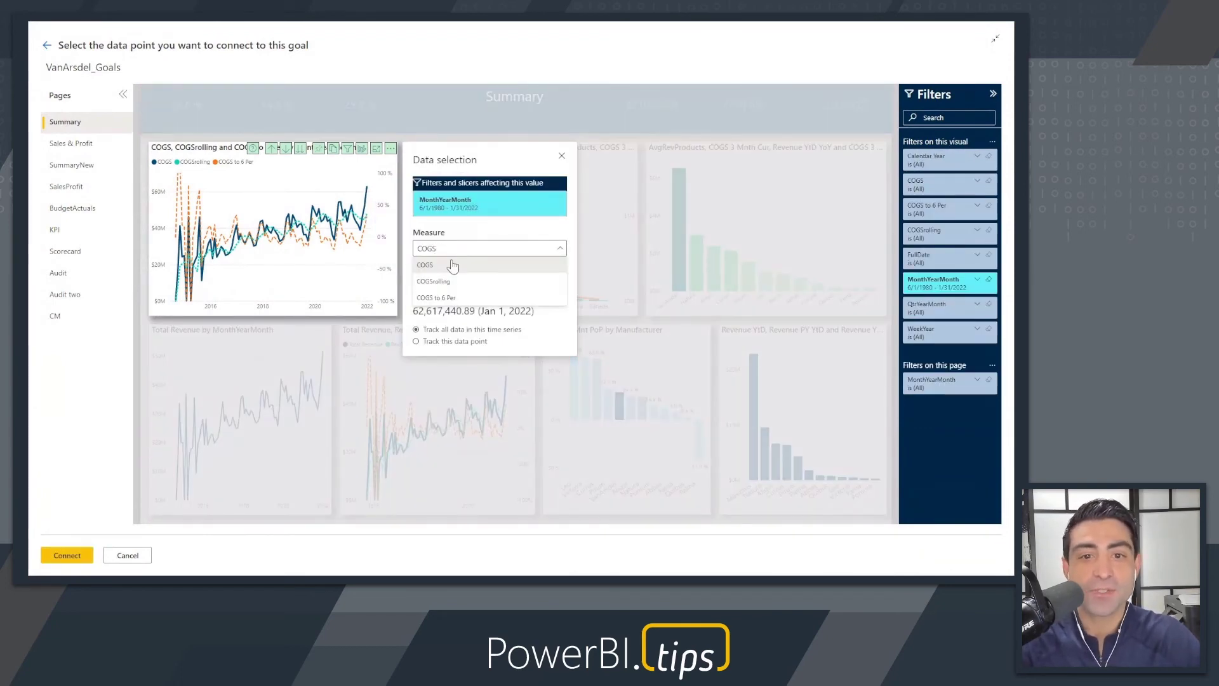
{"action": "left_click", "coordinate": [449, 298]}
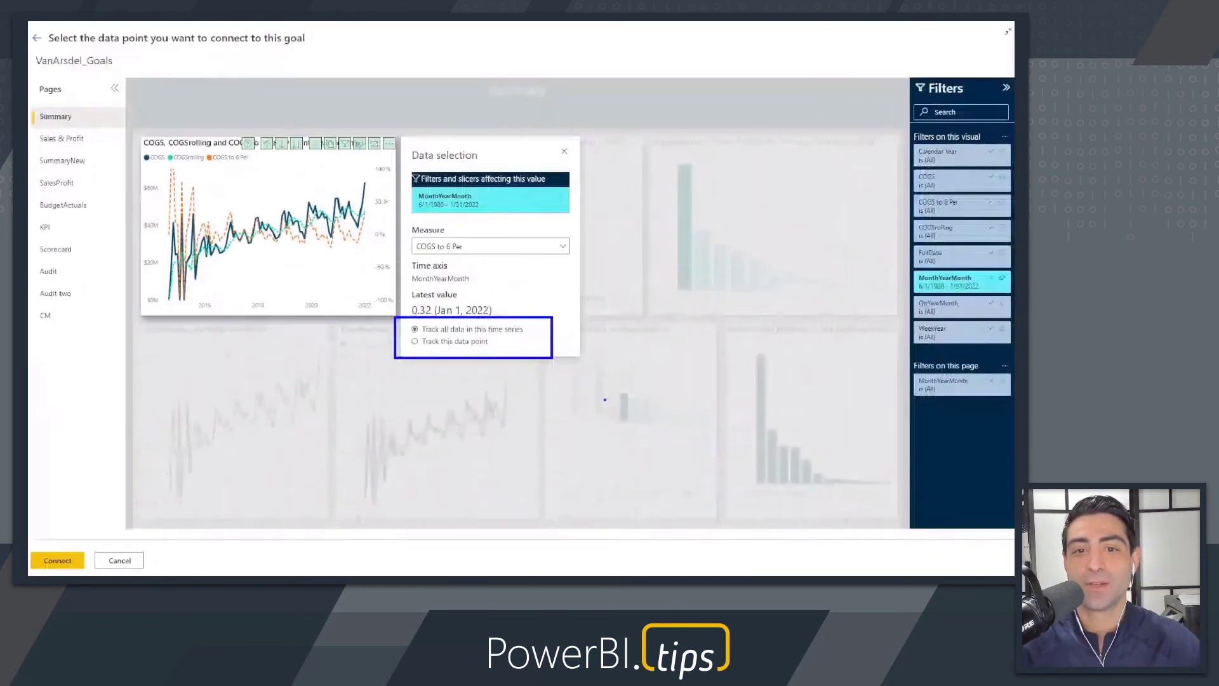
{"action": "left_click", "coordinate": [66, 555]}
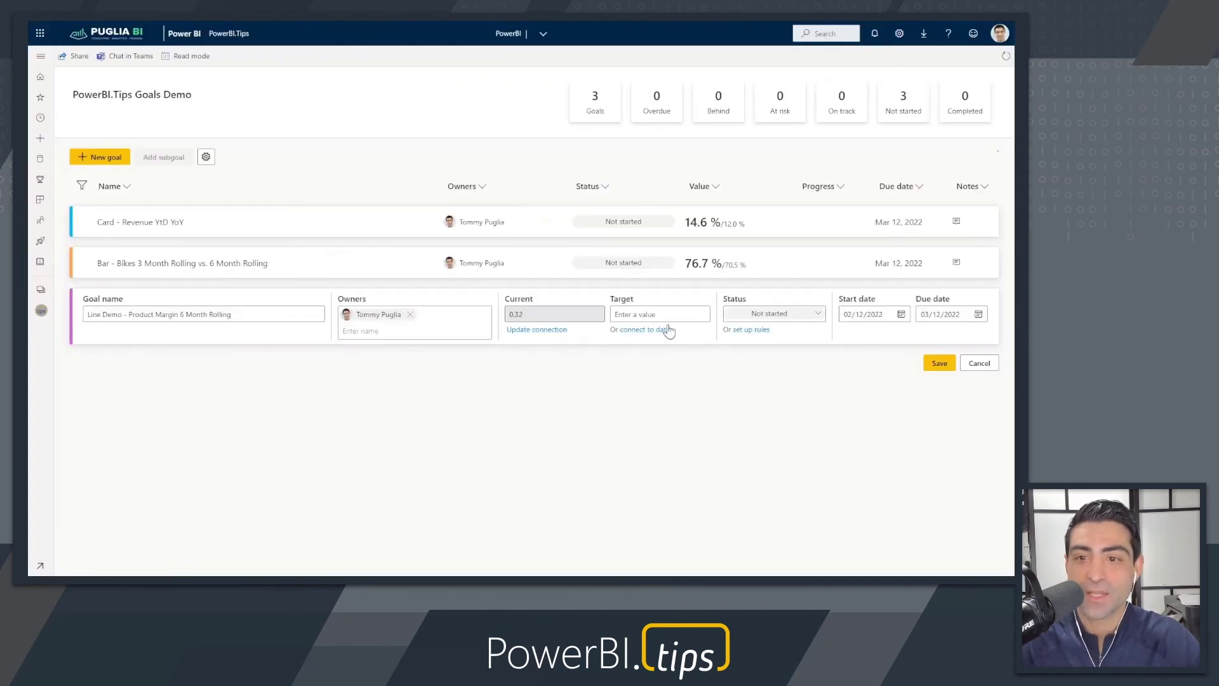
Set the Line Demo target to 0.30, format values as one-decimal percentages, and save the goal.
{"action": "left_click", "coordinate": [654, 314]}
{"action": "type", "text": "0.30"}
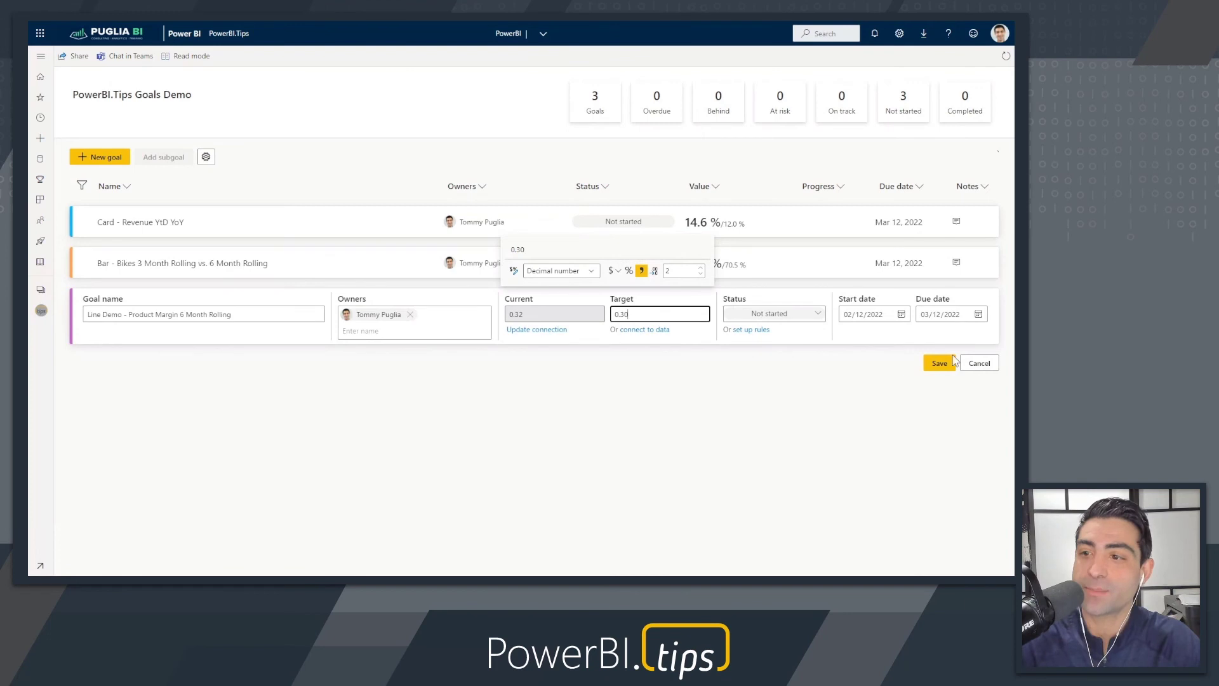
{"action": "left_click", "coordinate": [545, 314]}
{"action": "left_click", "coordinate": [628, 271]}
{"action": "left_click", "coordinate": [700, 273]}
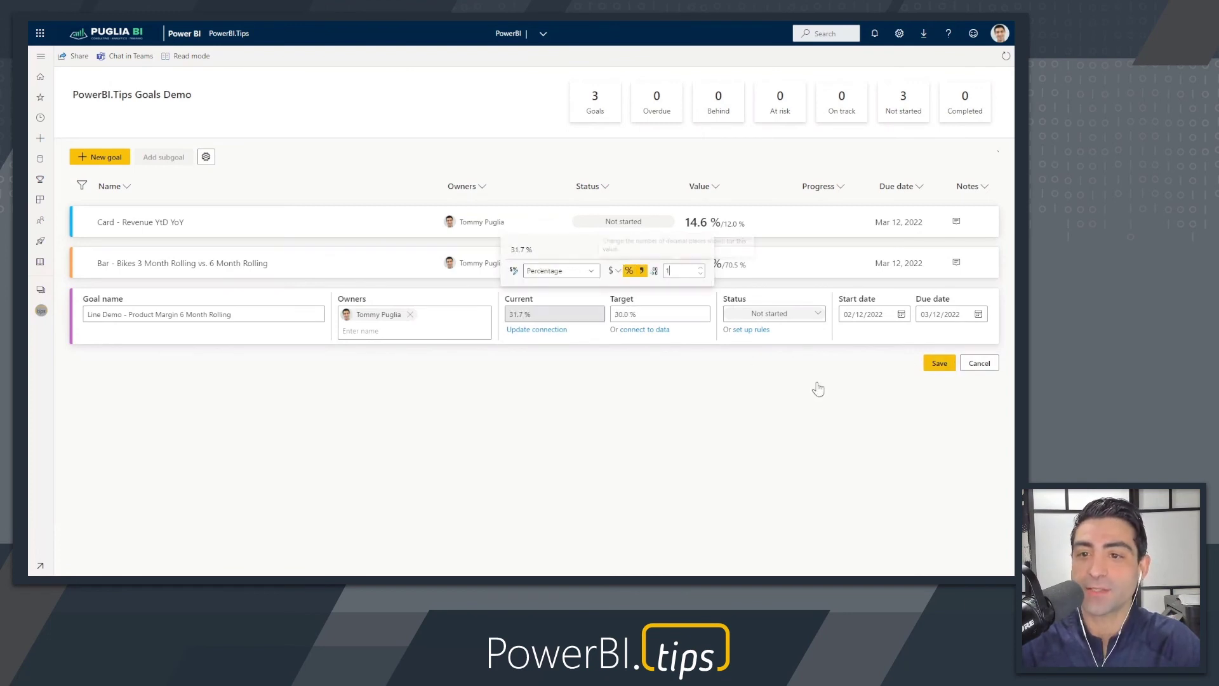
{"action": "left_click", "coordinate": [941, 364]}
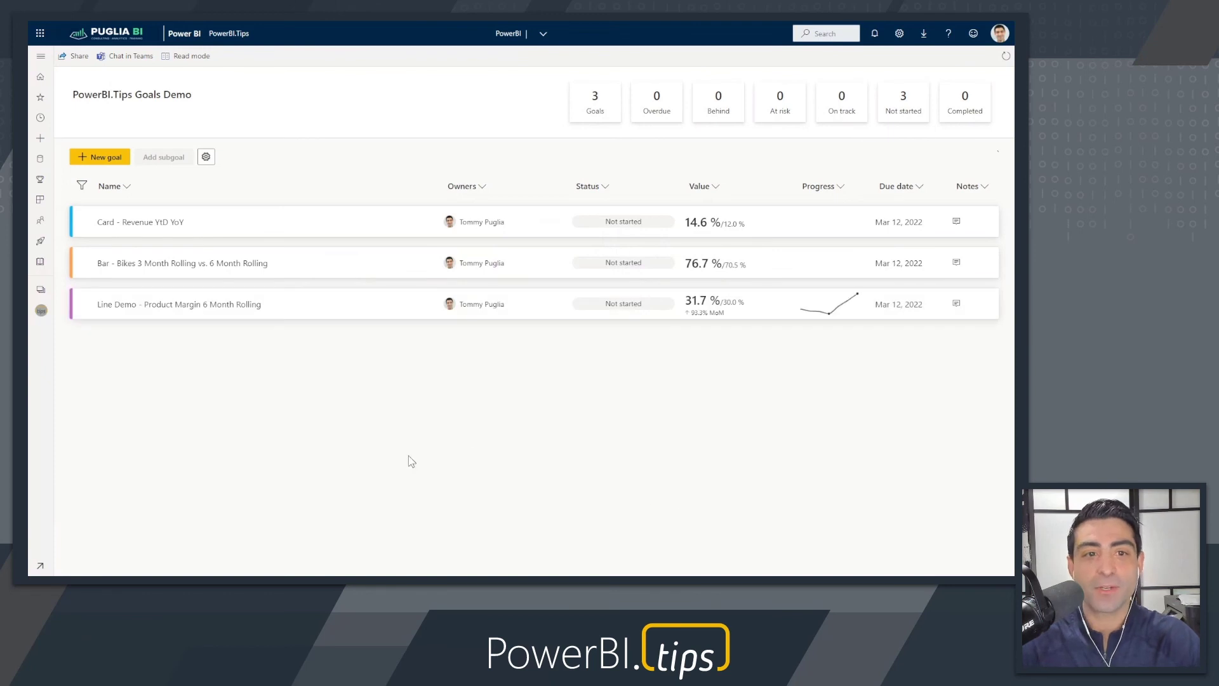
Show the Line Demo goal's details pane with its history of back-filled value changes.
{"action": "left_click", "coordinate": [181, 263]}
{"action": "mouse_move", "coordinate": [848, 251]}
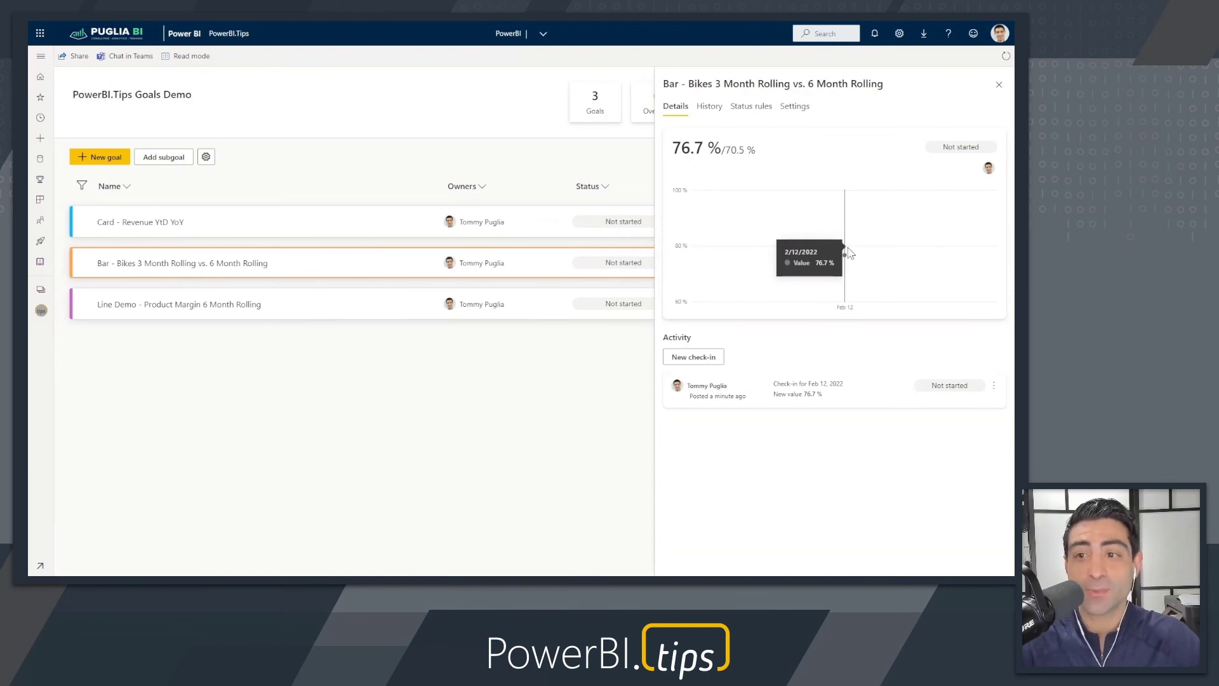
{"action": "left_click", "coordinate": [169, 310]}
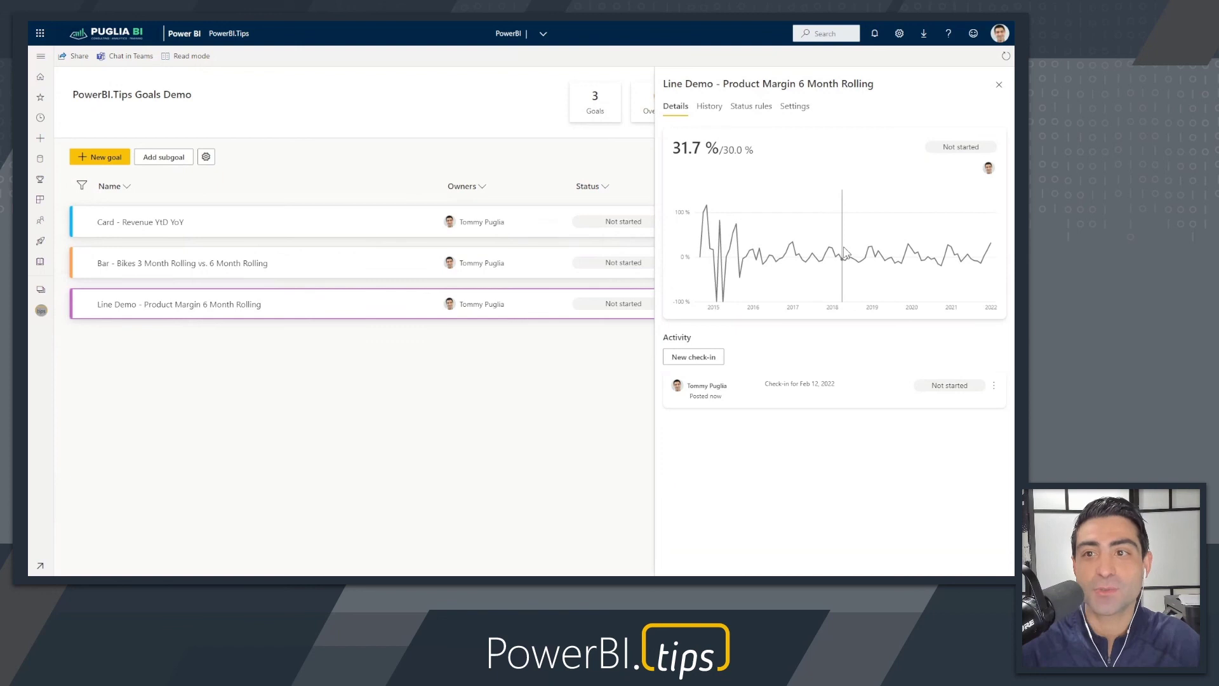
{"action": "left_click", "coordinate": [711, 112]}
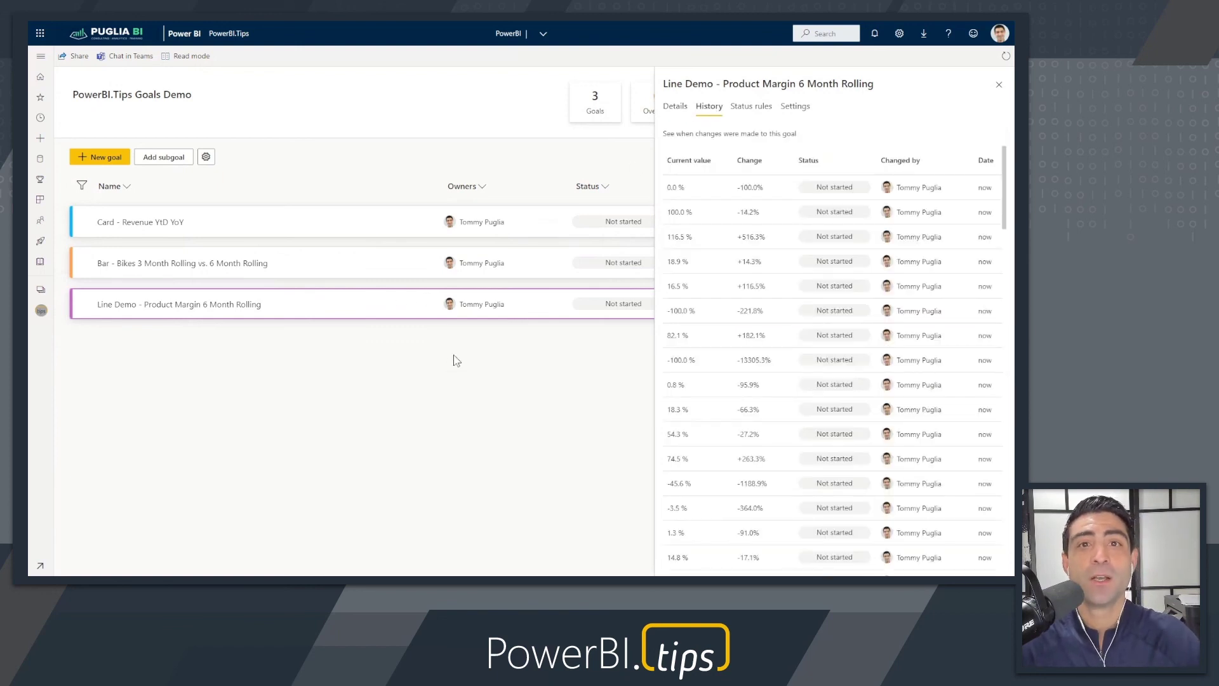